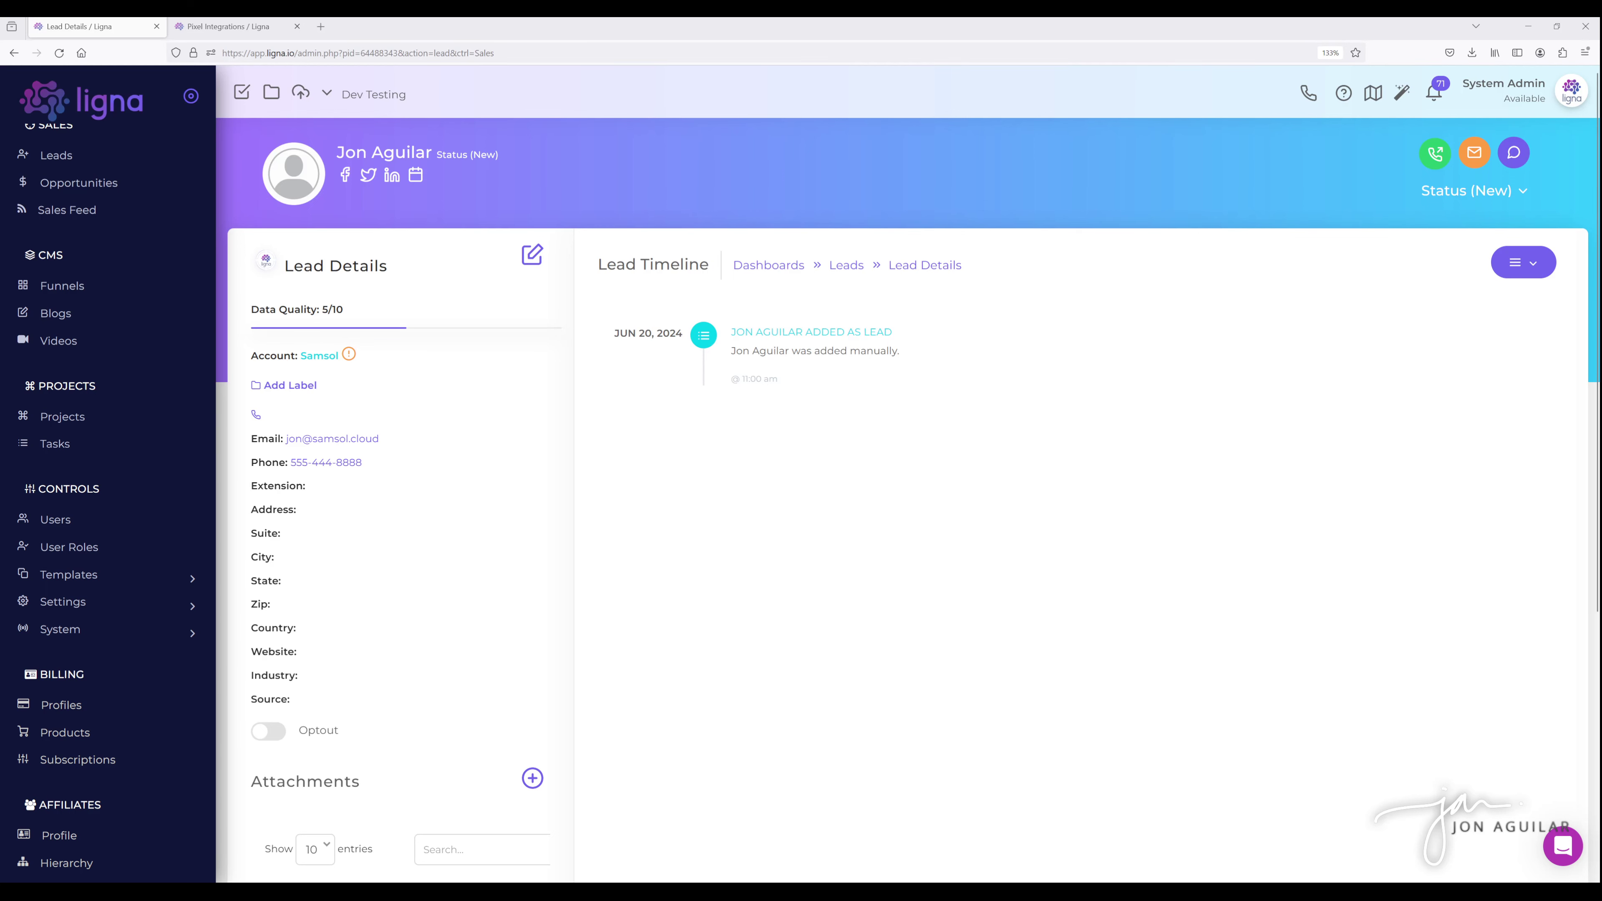
Step: Start an email to the lead from the ligna.site personal sender address, using the "Import & Host Unlimited Websites In Seconds" template
left_click(1475, 157)
left_click(391, 258)
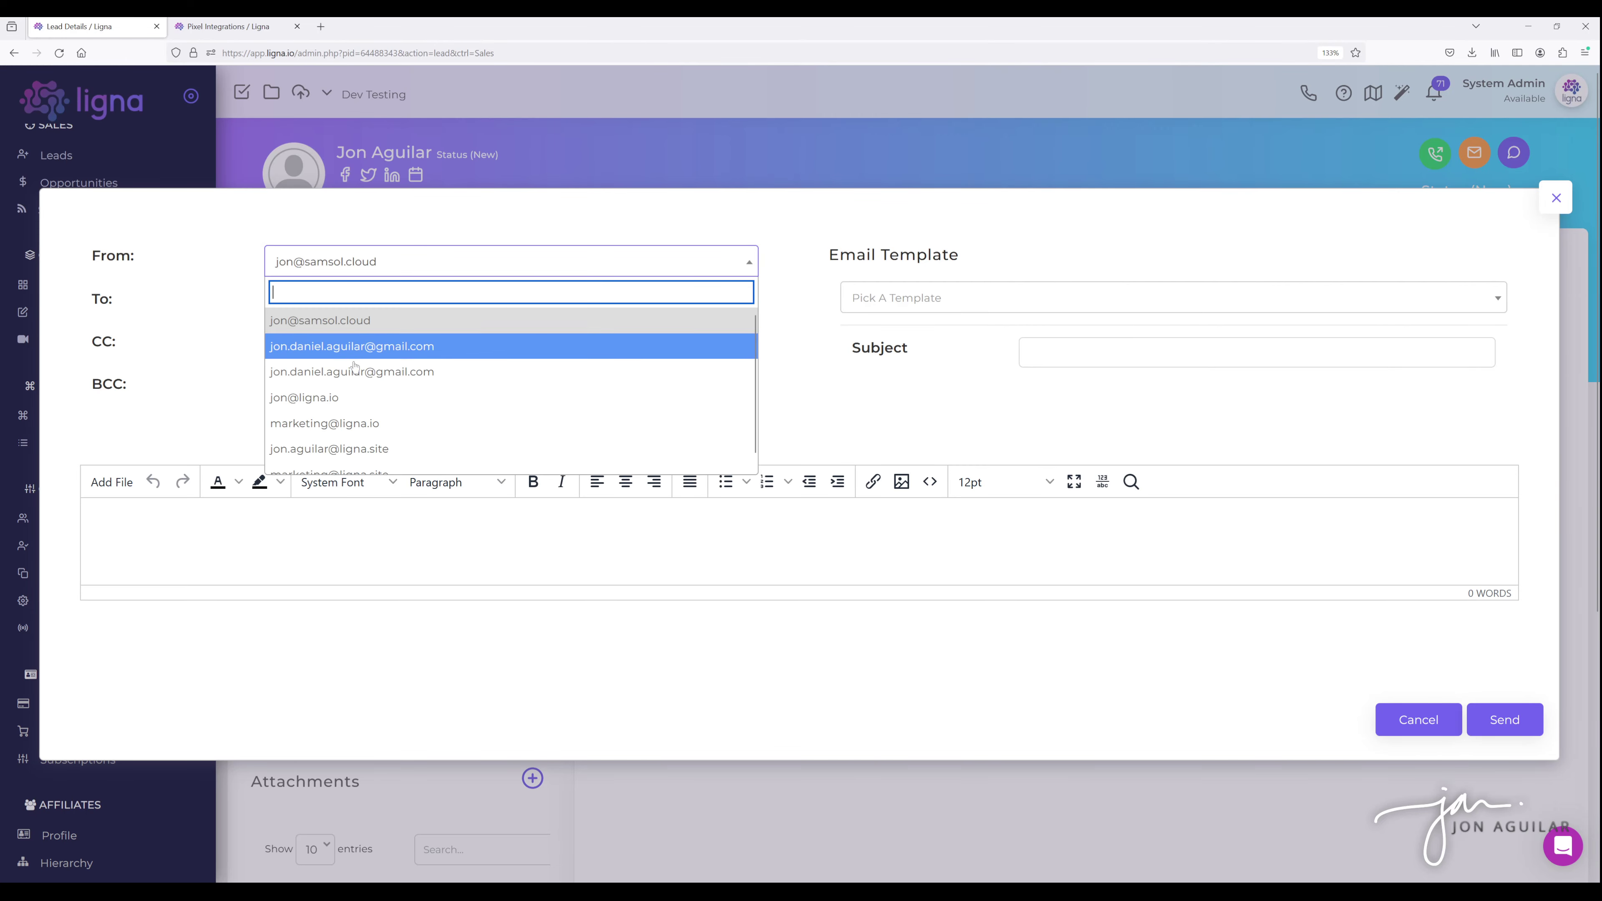
left_click(362, 449)
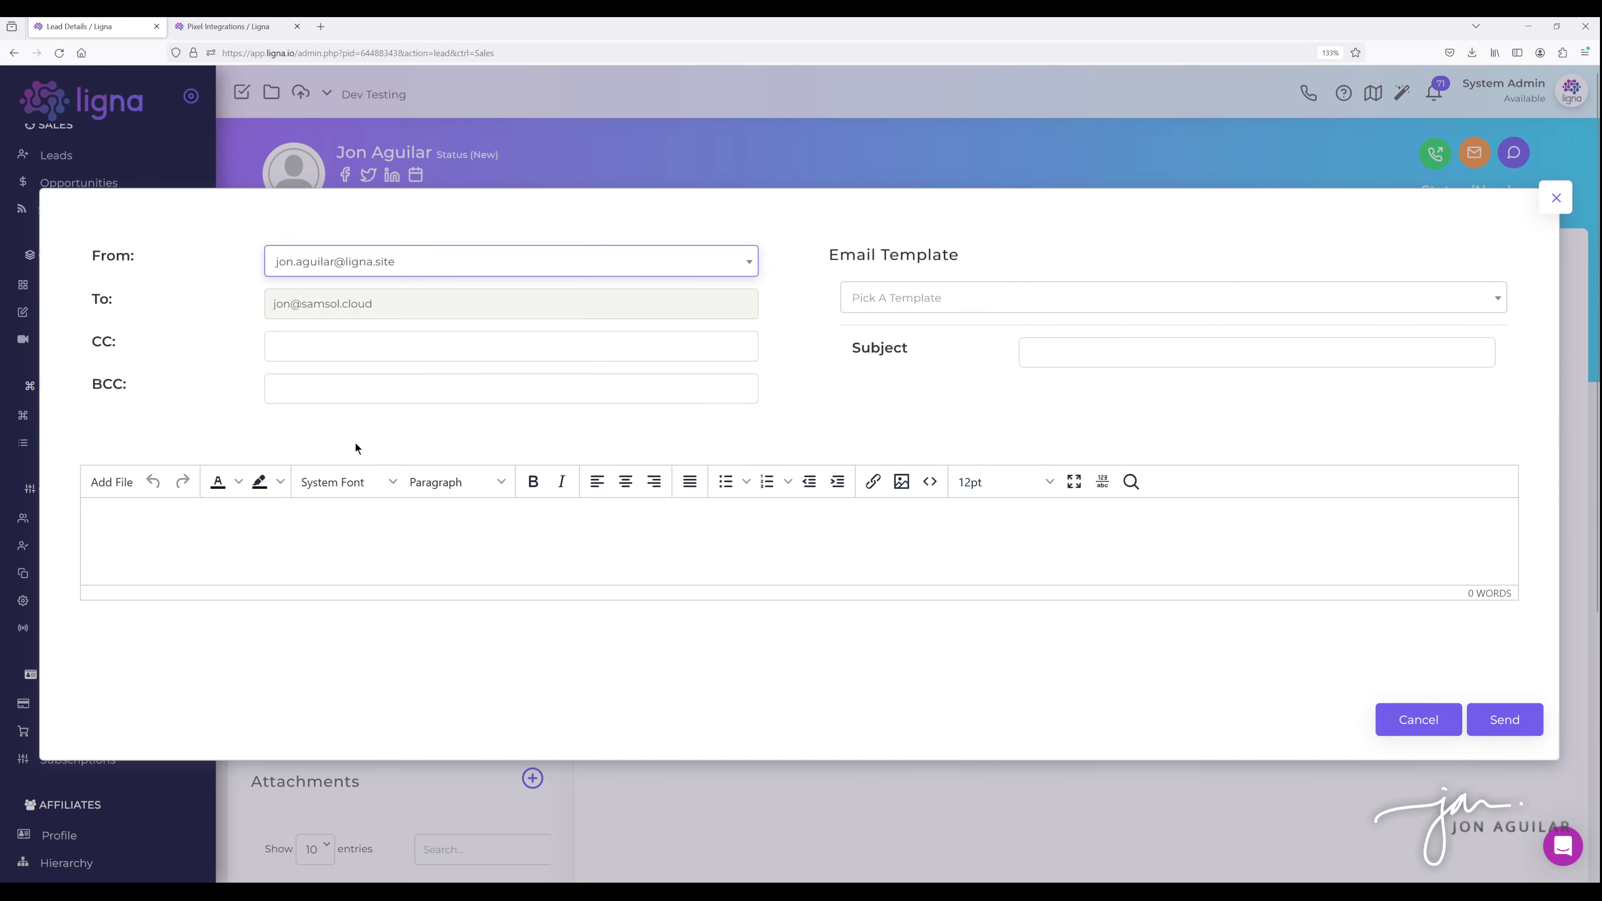
left_click(1000, 298)
left_click(988, 357)
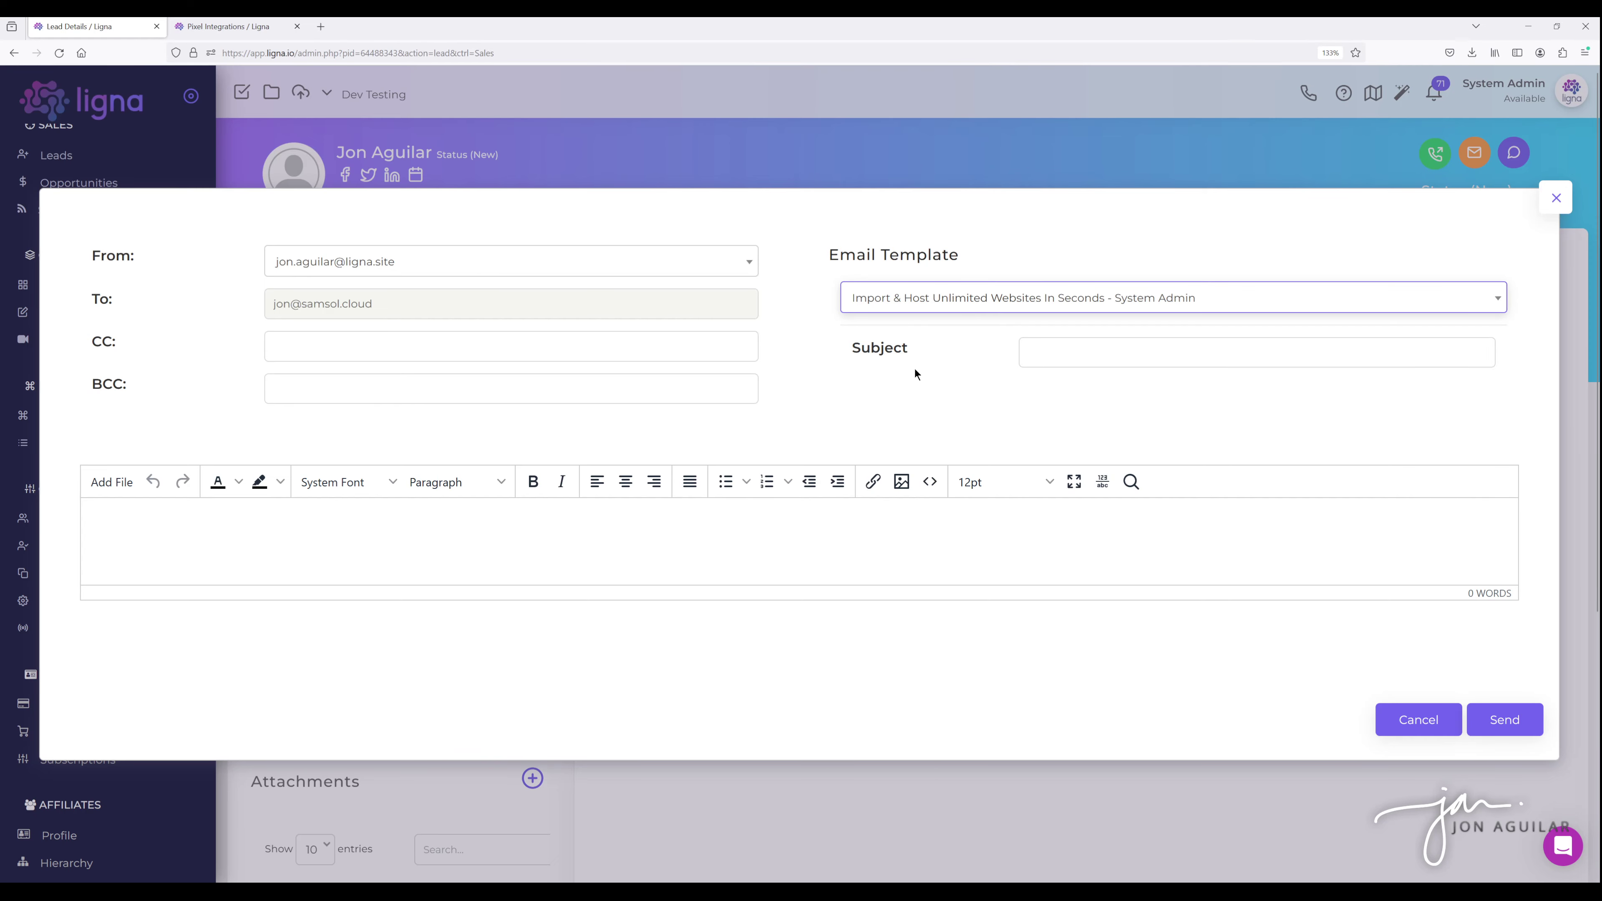
Step: Review the full body of the templated email and send it to the lead
scroll(1198, 540, "down", 5)
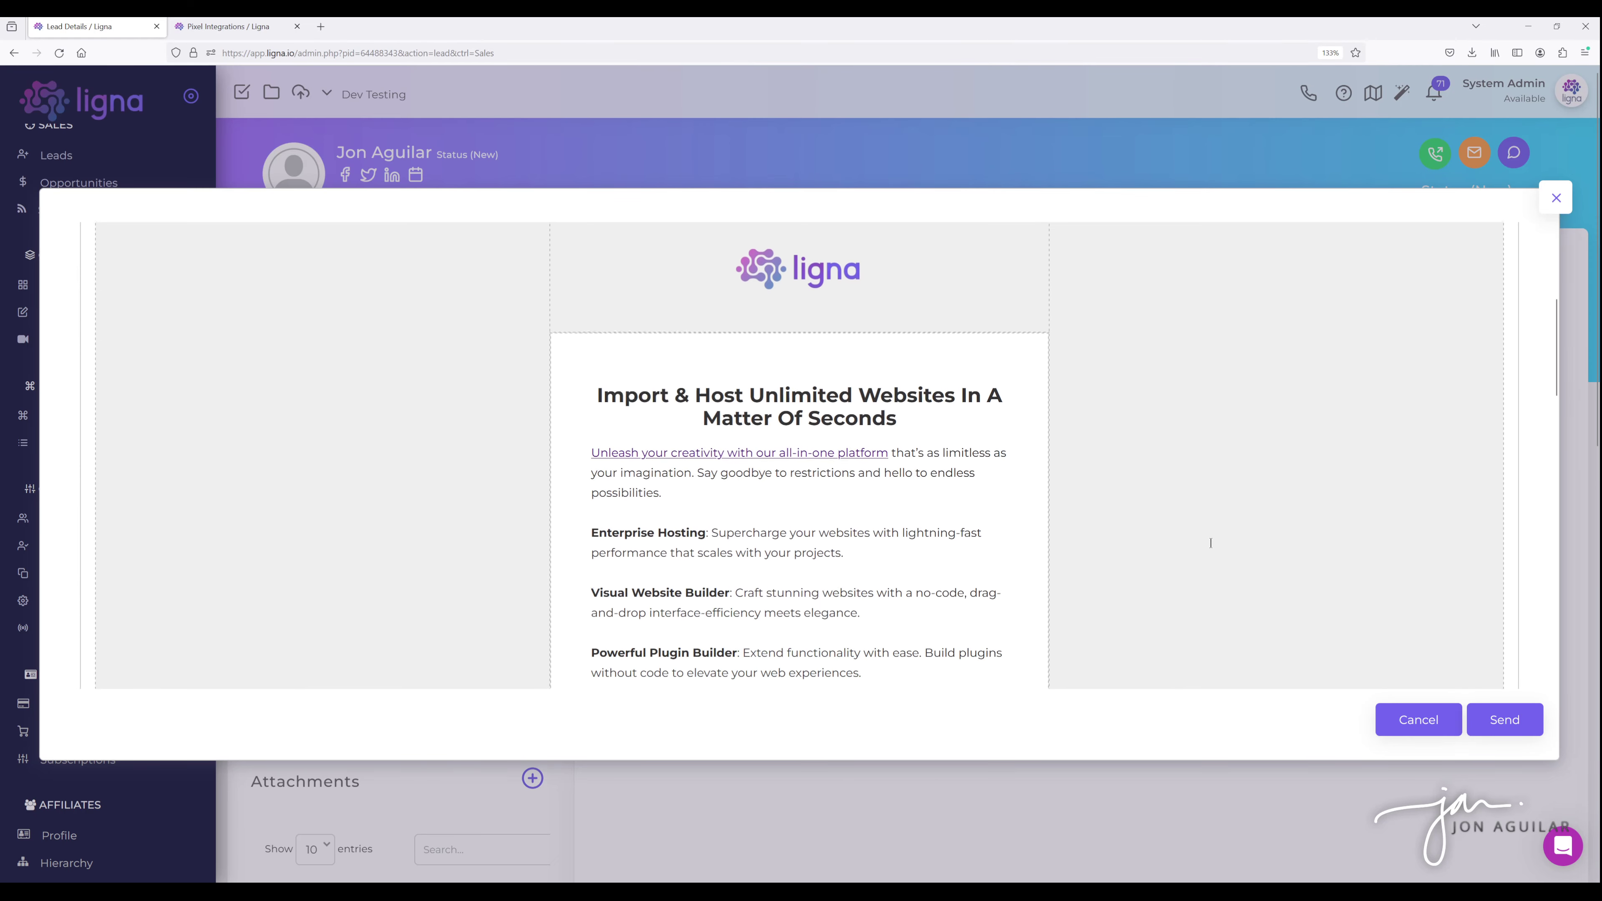
scroll(1210, 543, "down", 10)
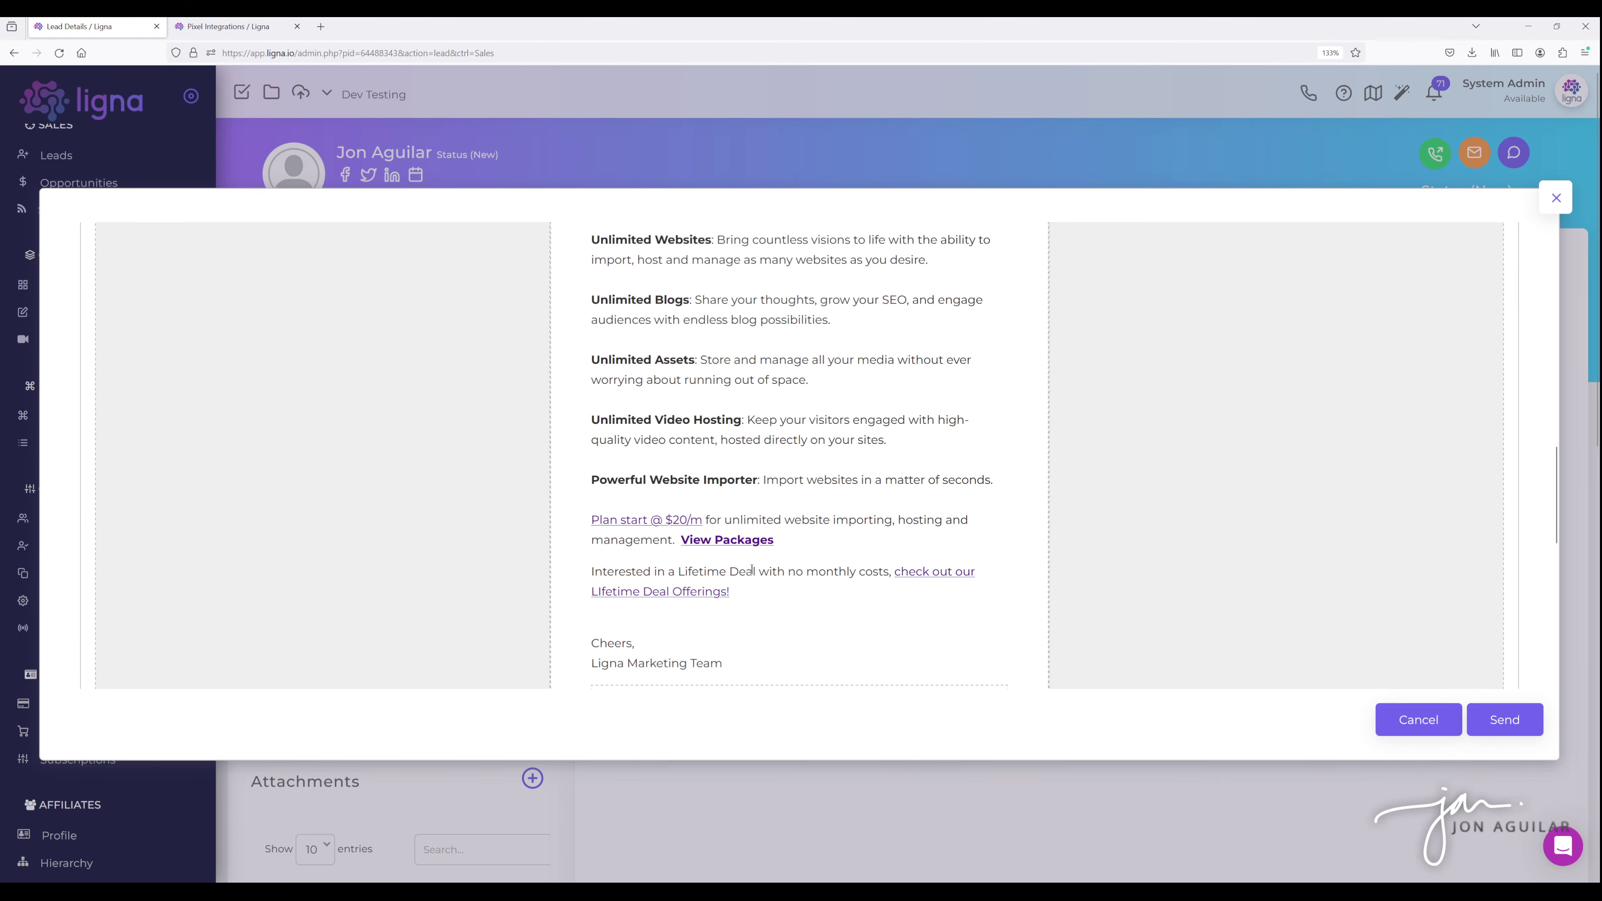
scroll(1076, 536, "down", 10)
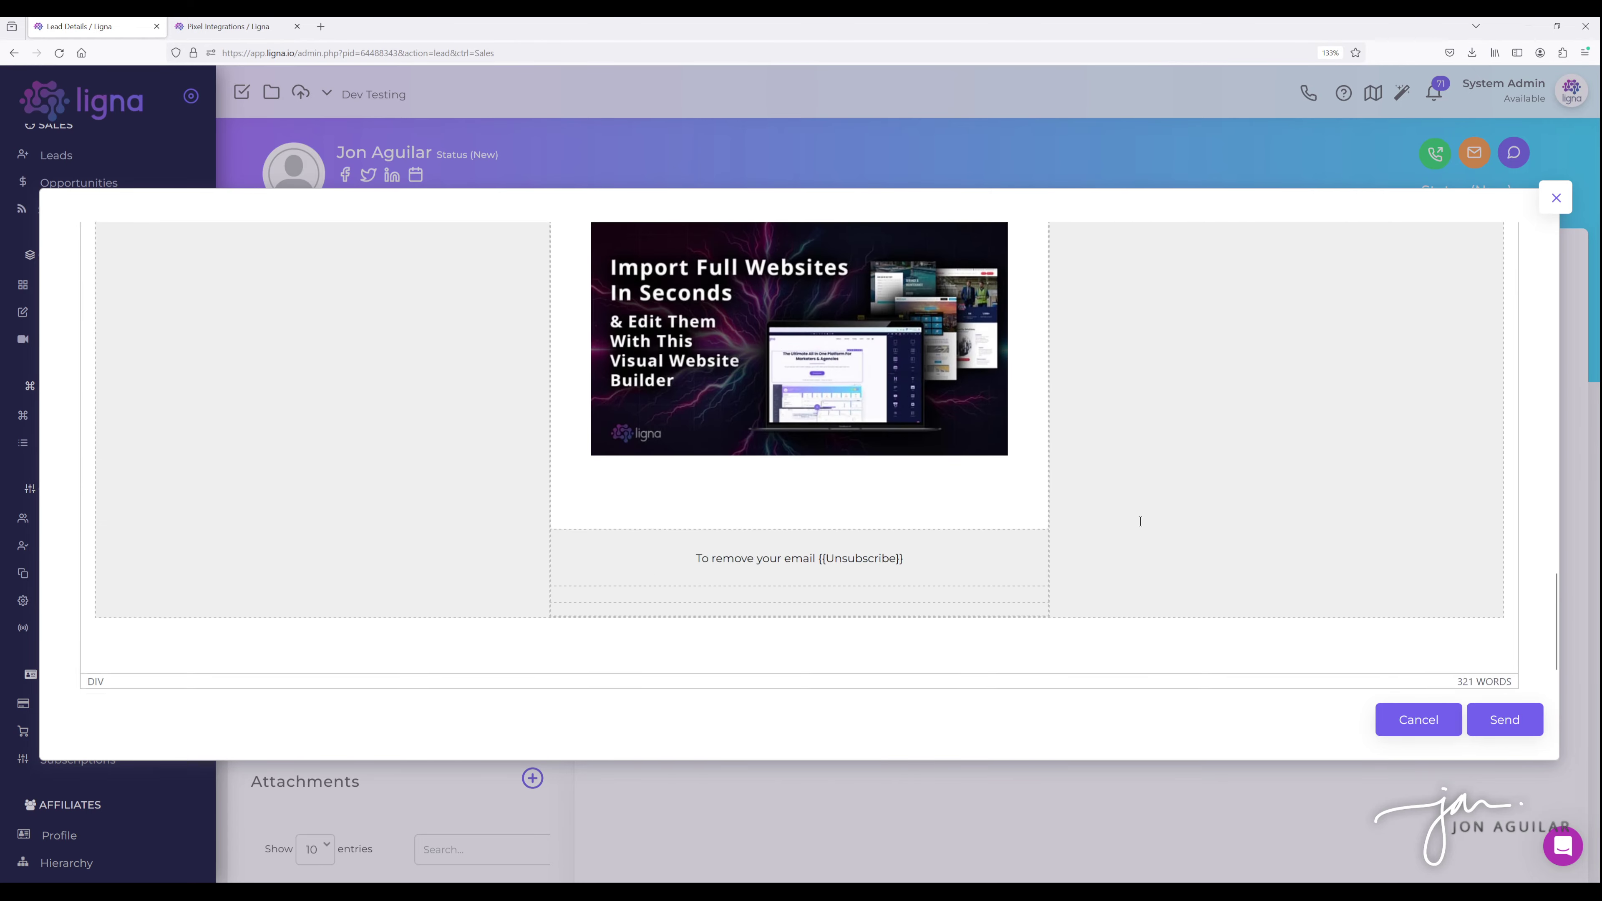
scroll(1140, 521, "up", 20)
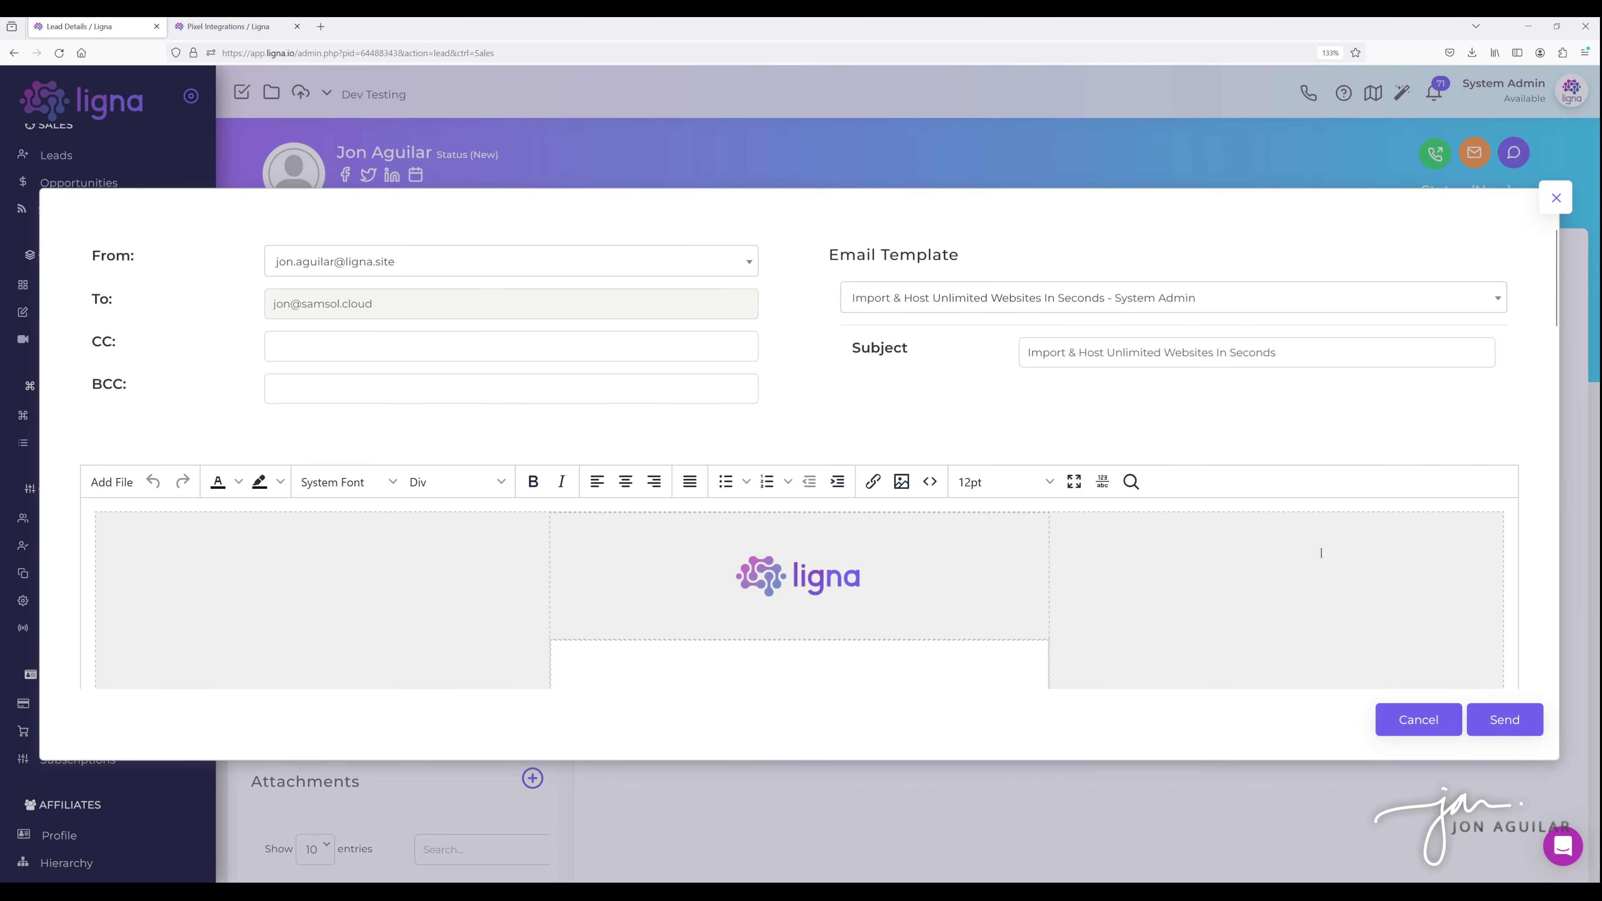
left_click(1508, 719)
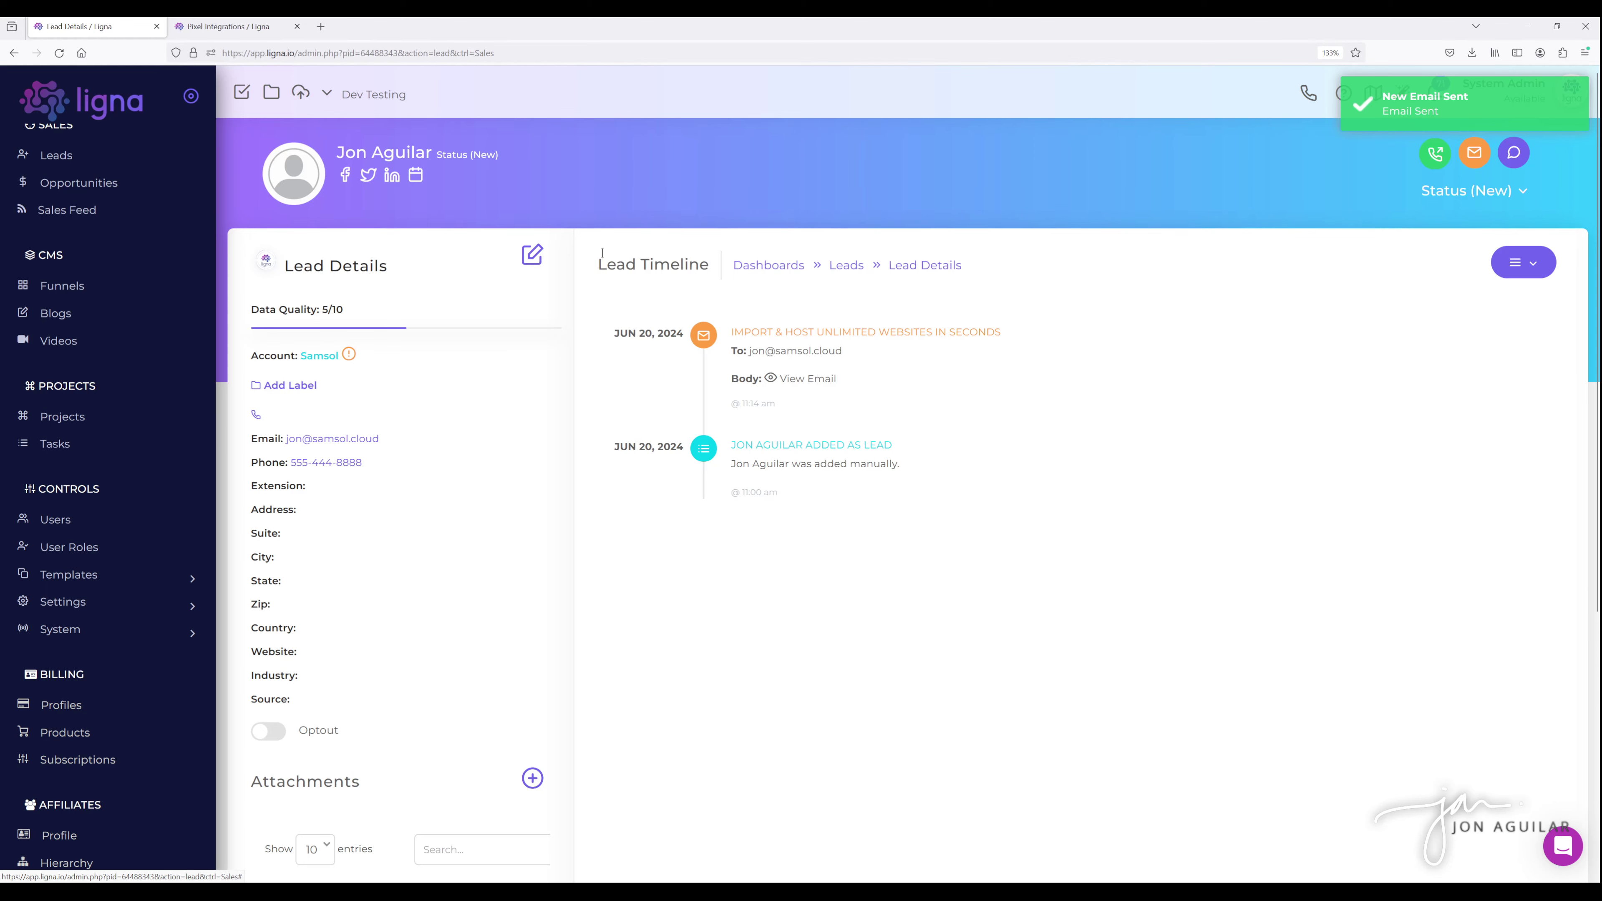
Step: Add a pixel integration named "Test" for the URL ligna.io, without assigning a workspace
left_click(238, 30)
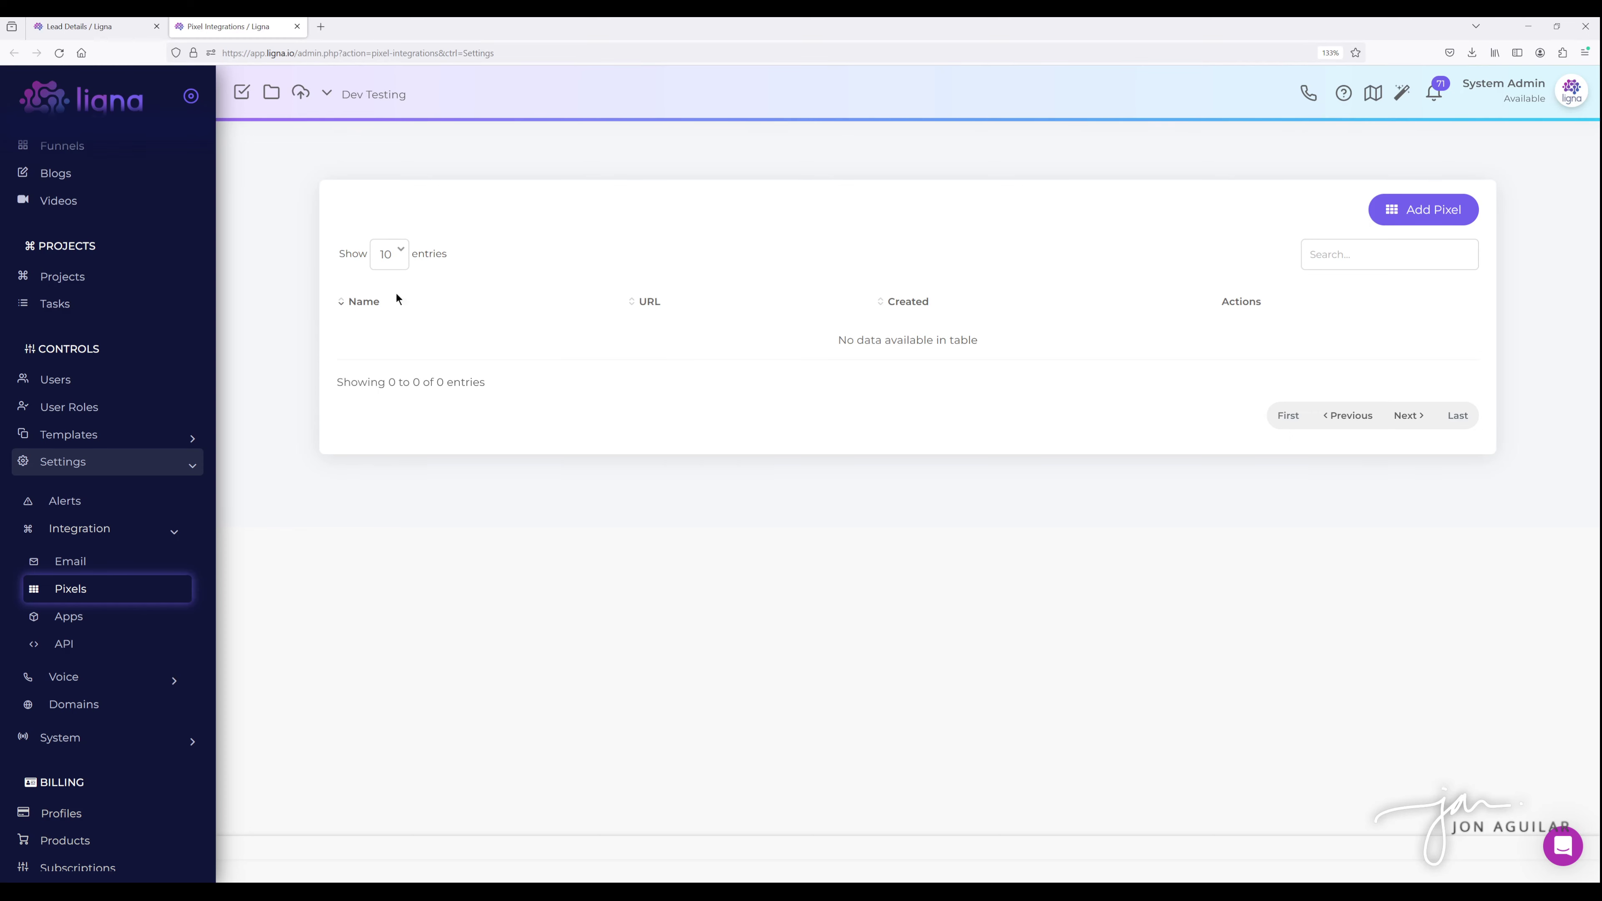
left_click(1386, 211)
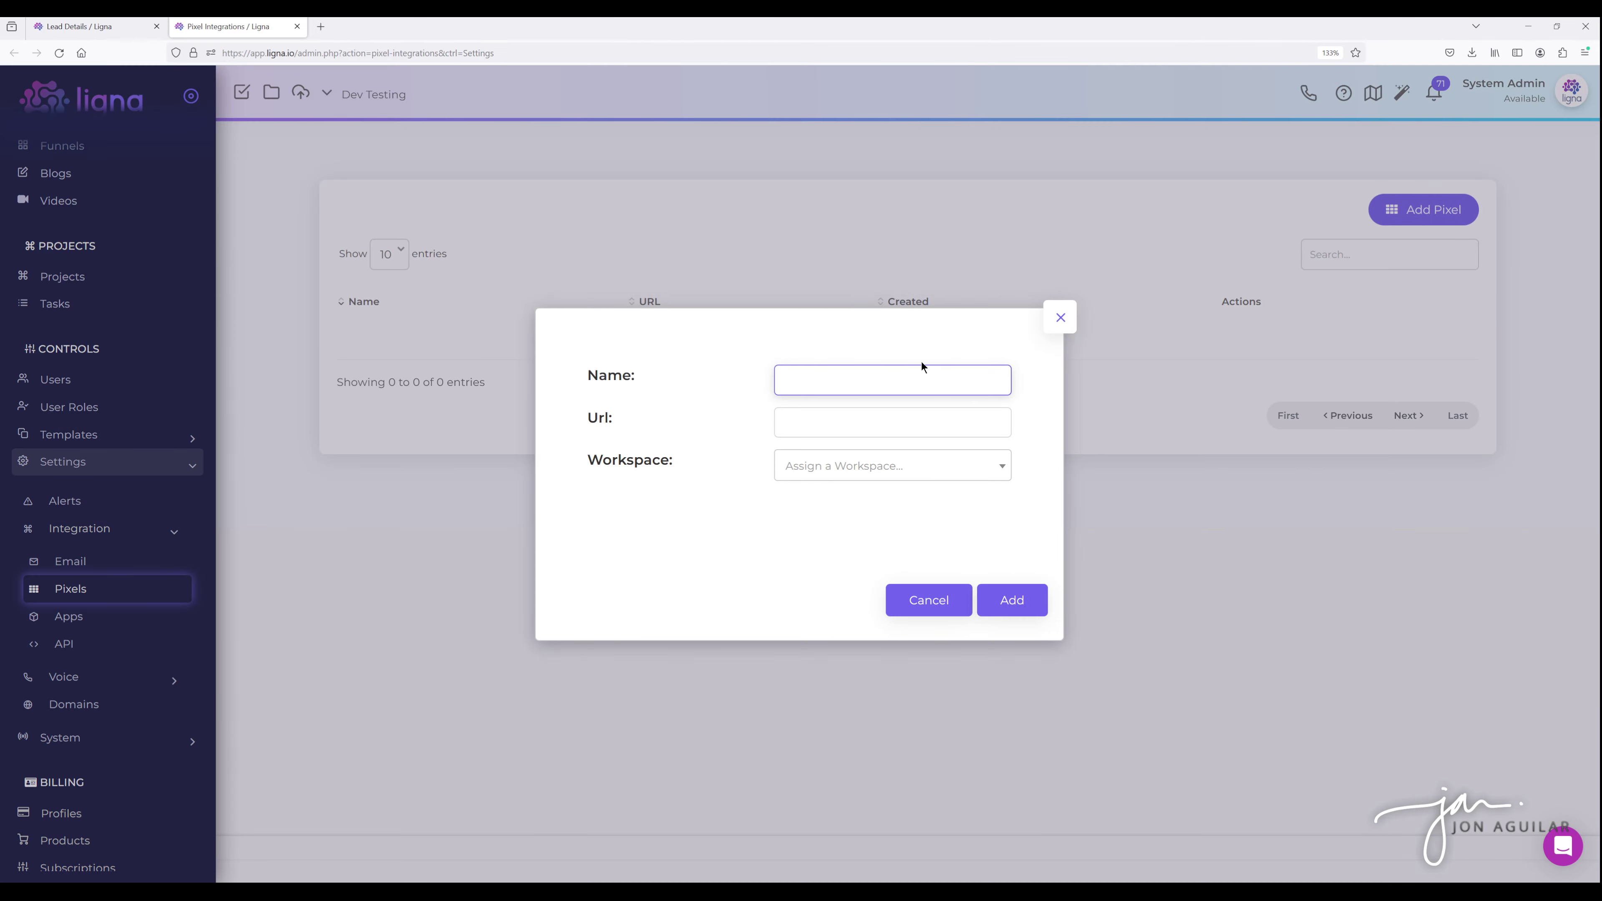
type("Test")
left_click(828, 422)
type("ligna.io")
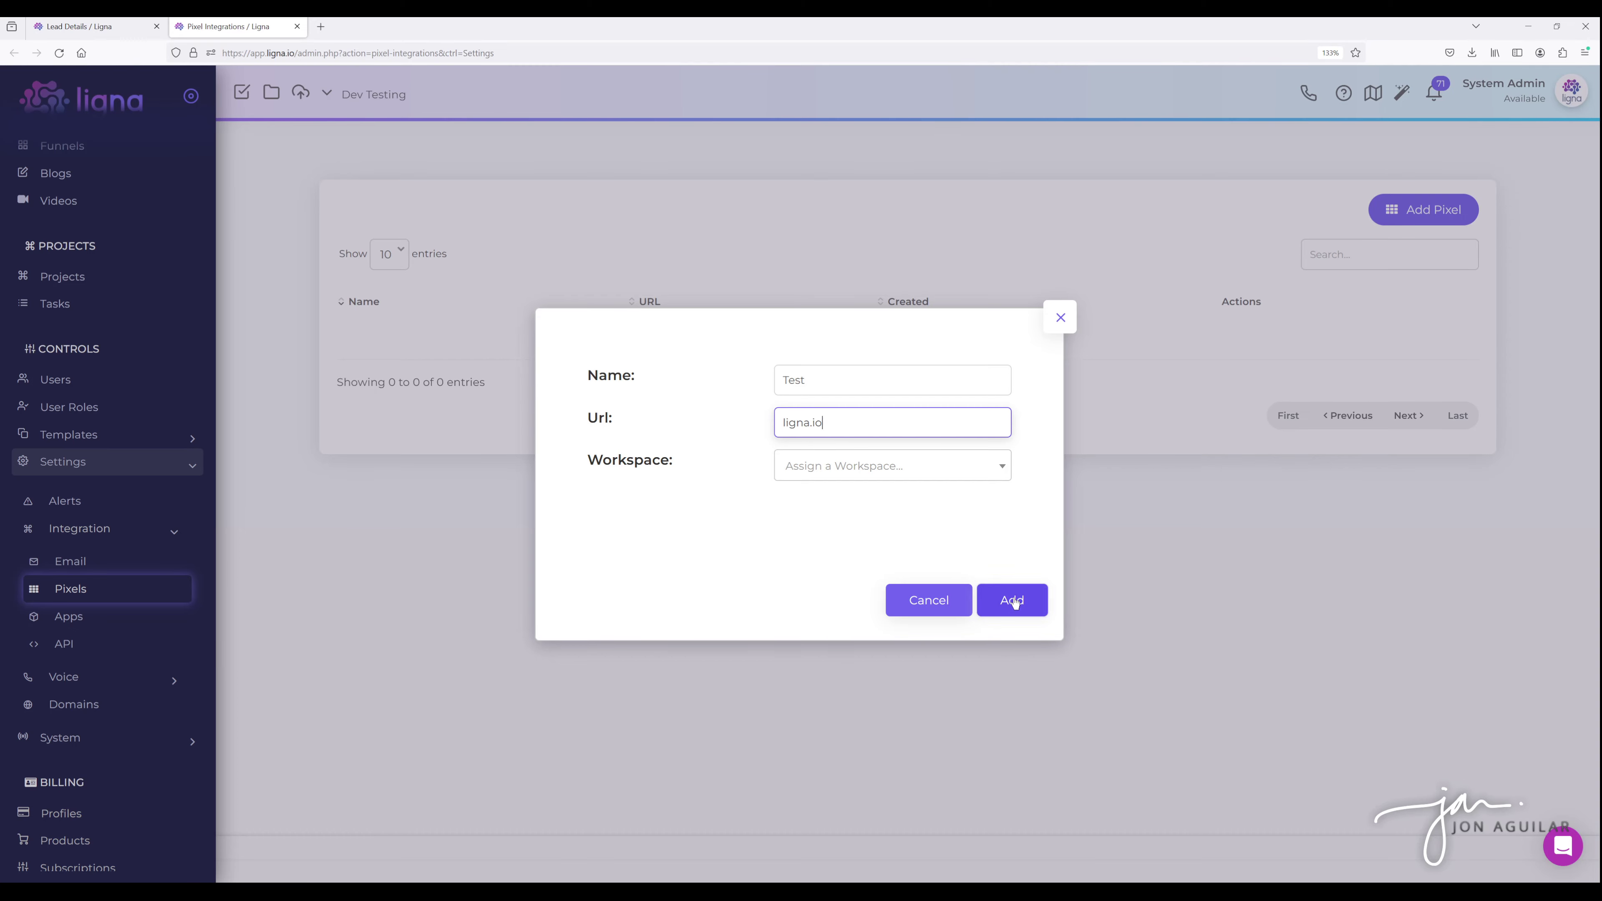
left_click(1012, 600)
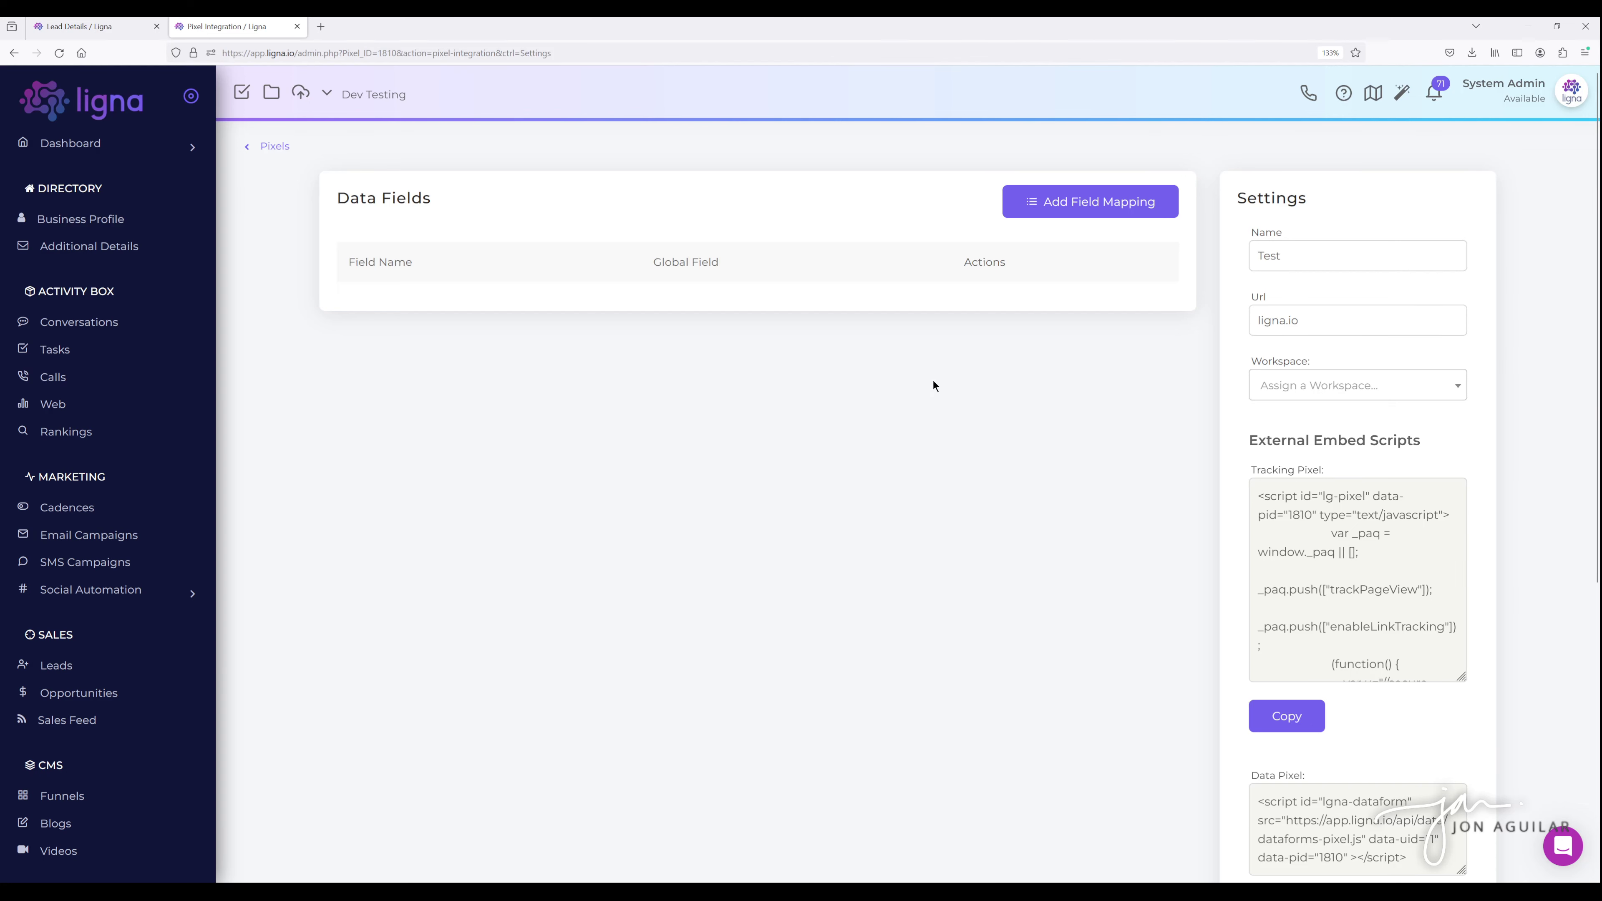
Step: Examine the new pixel's data fields and its Tracking, Data and Engagement embed scripts
scroll(1513, 510, "down", 5)
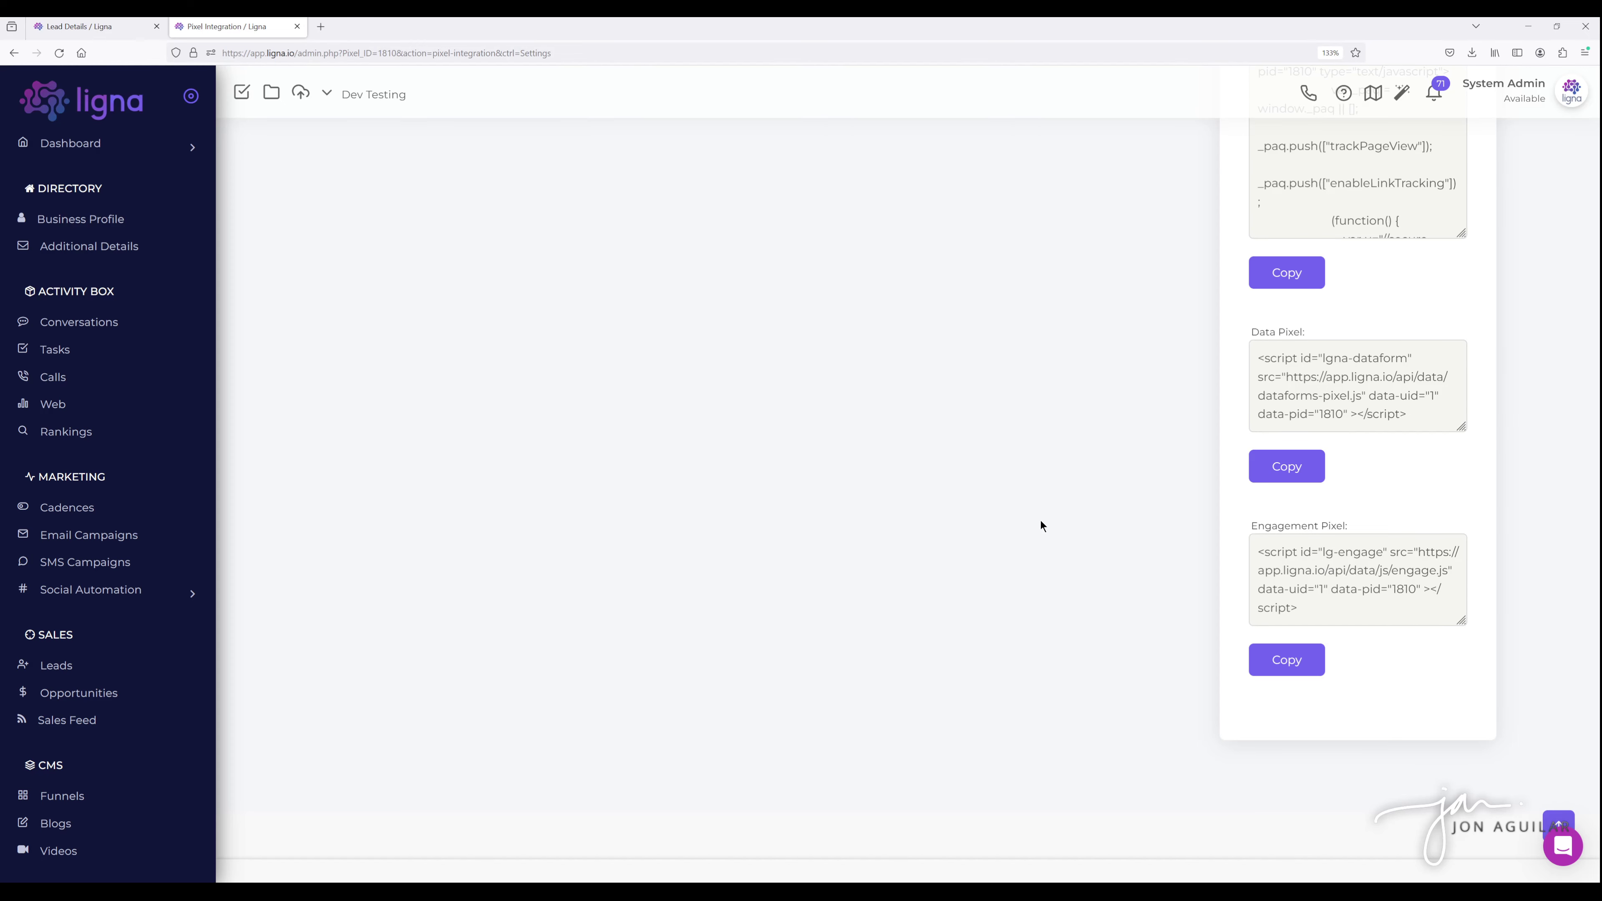
scroll(1147, 464, "up", 7)
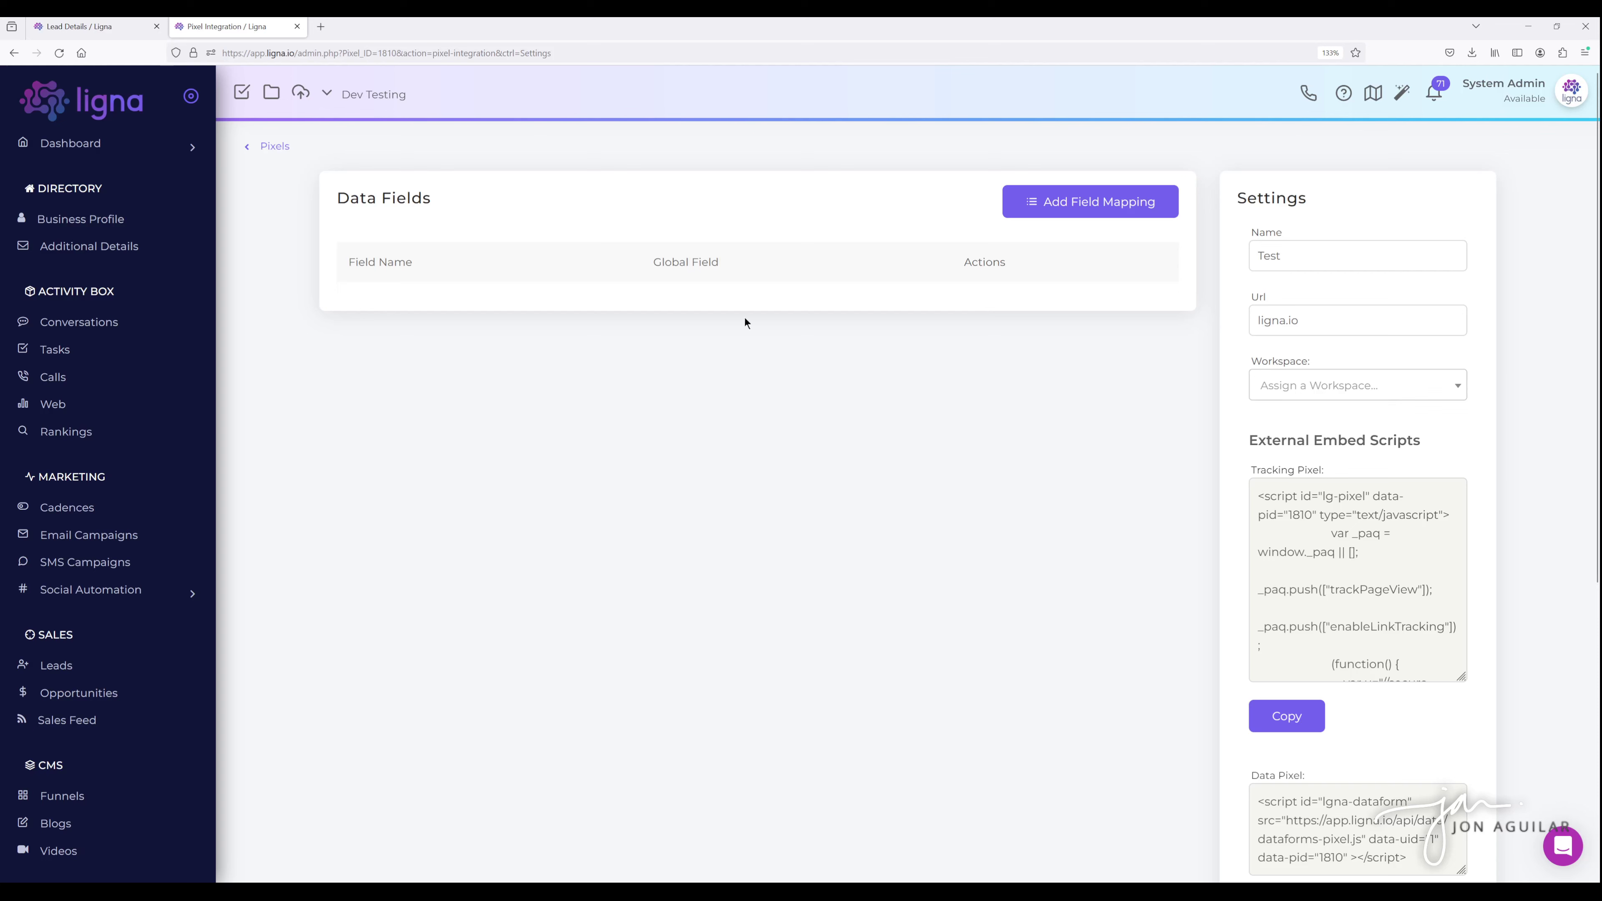
scroll(1159, 515, "down", 3)
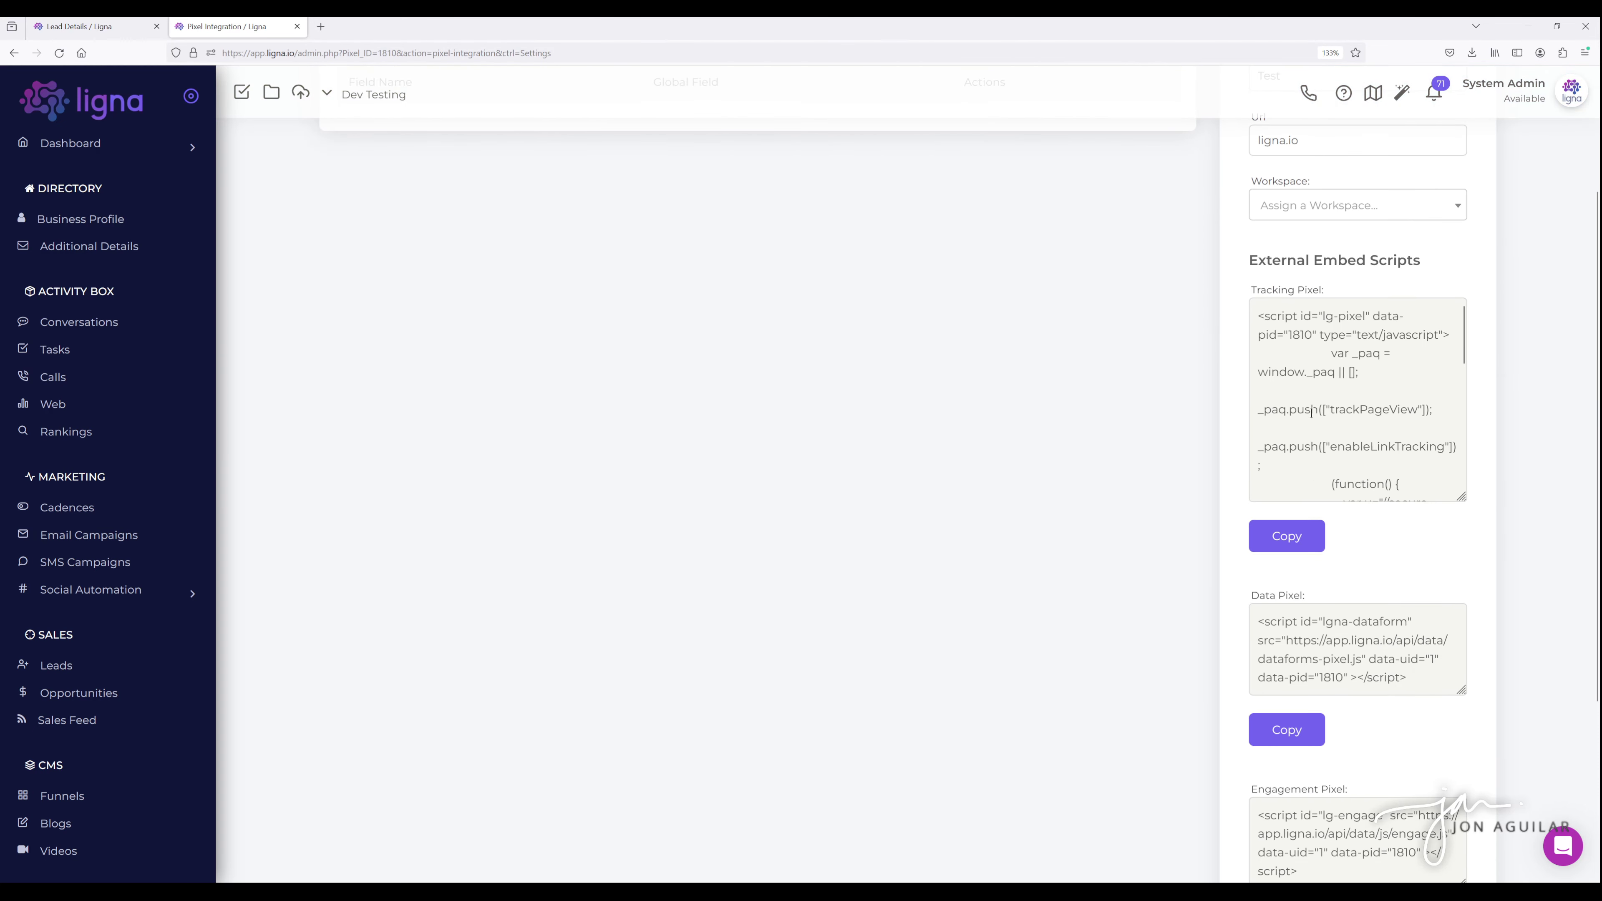
scroll(1342, 412, "down", 5)
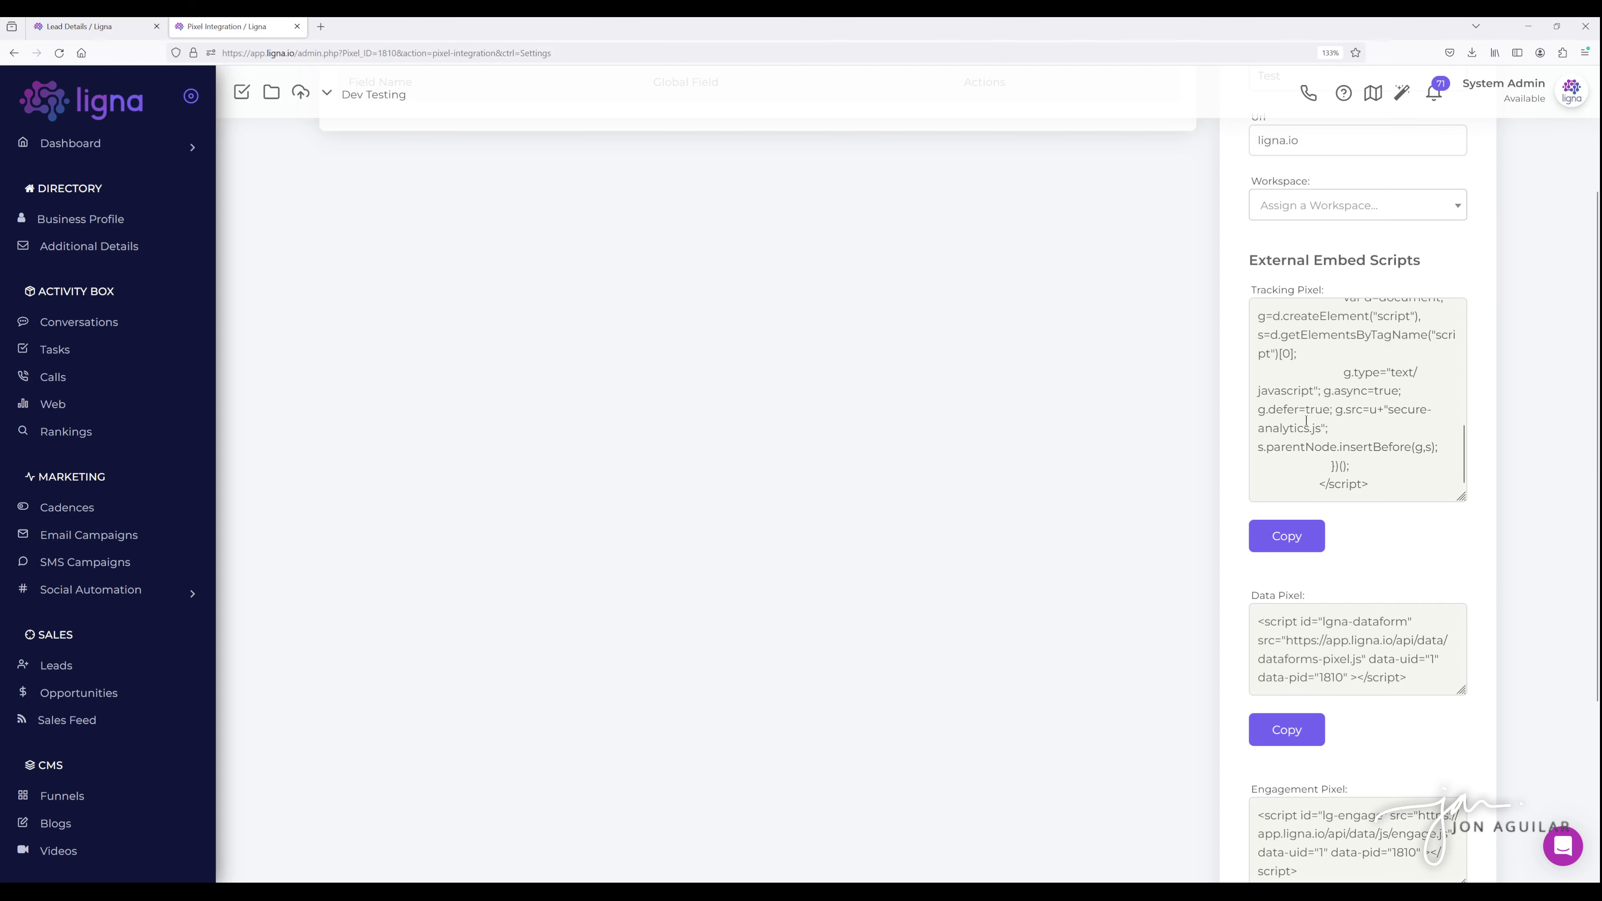
scroll(1166, 394, "down", 4)
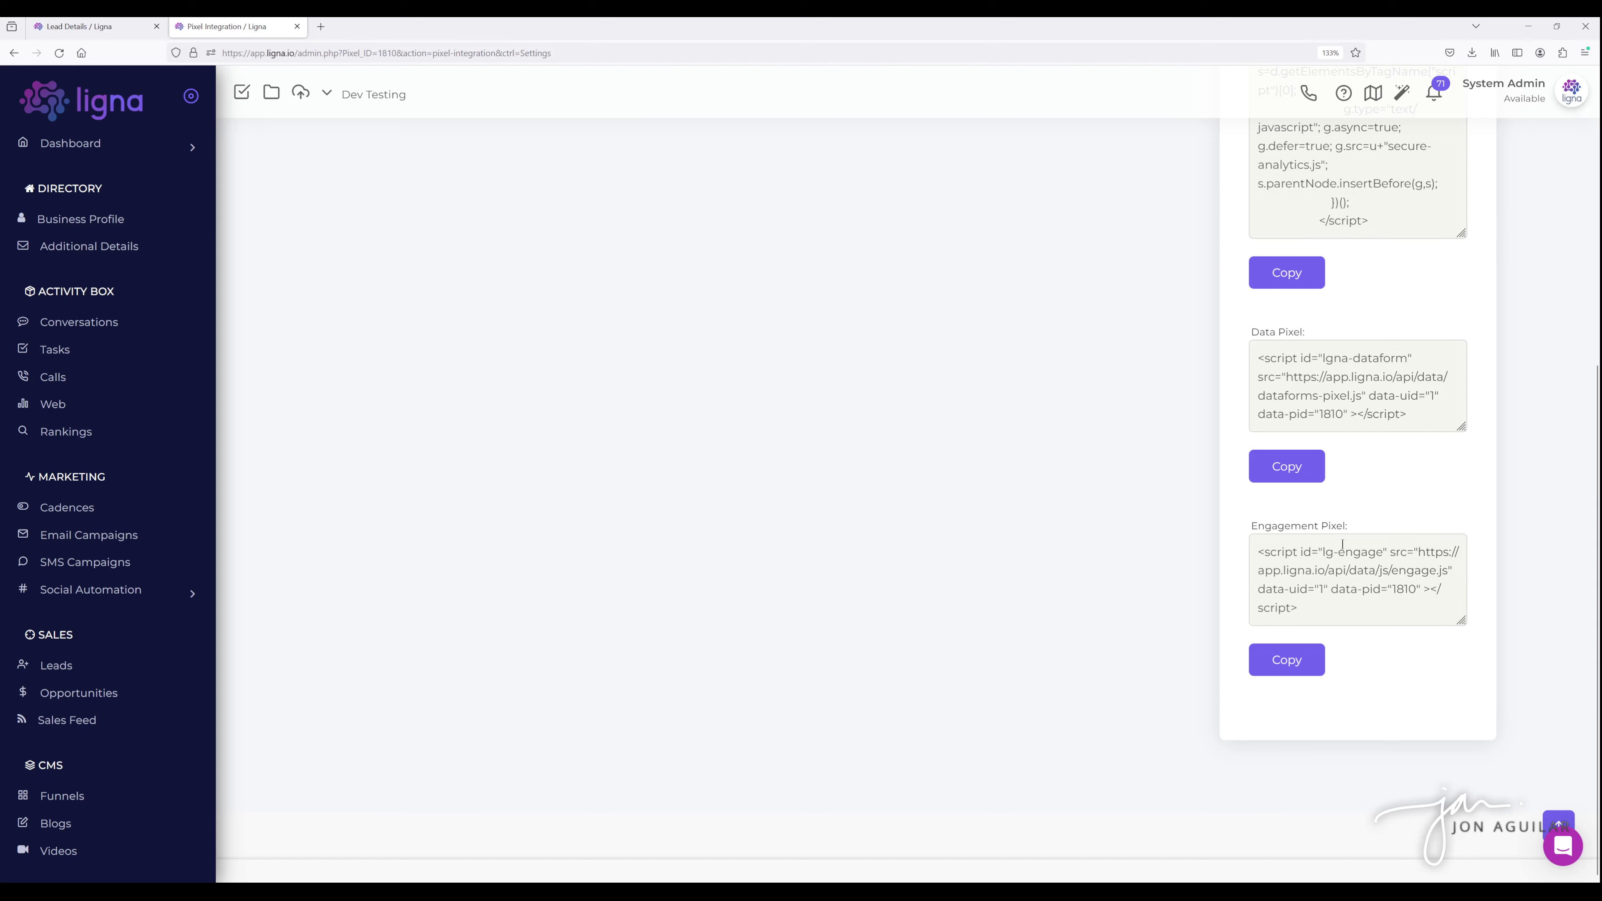
scroll(1152, 600, "up", 3)
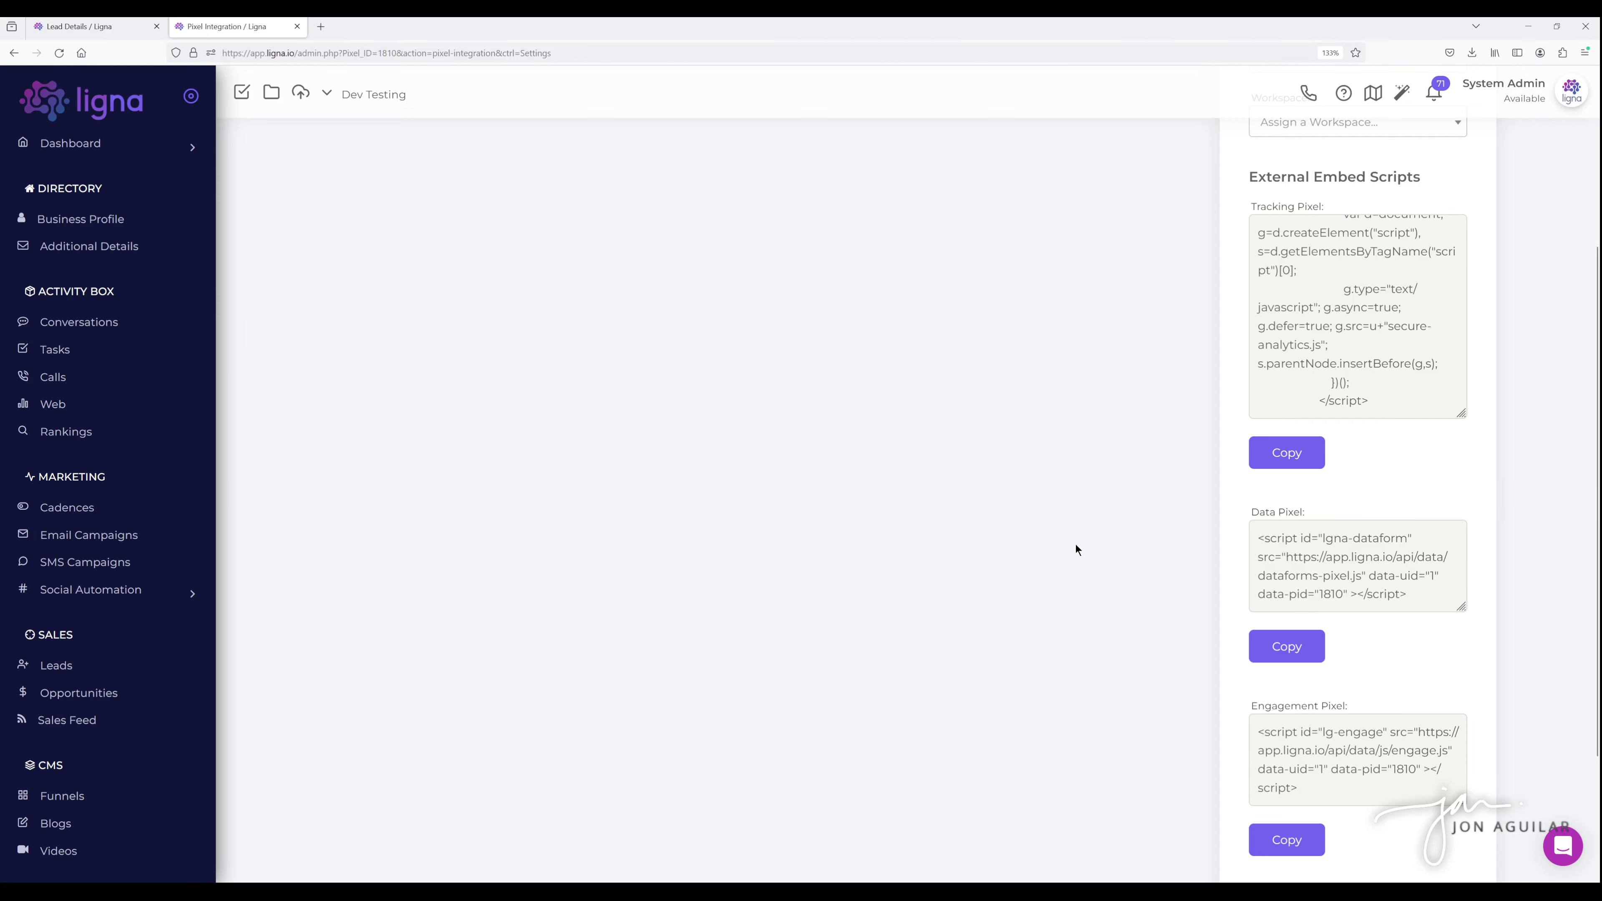
scroll(1076, 546, "down", 3)
scroll(1307, 587, "up", 4)
scroll(1179, 658, "down", 4)
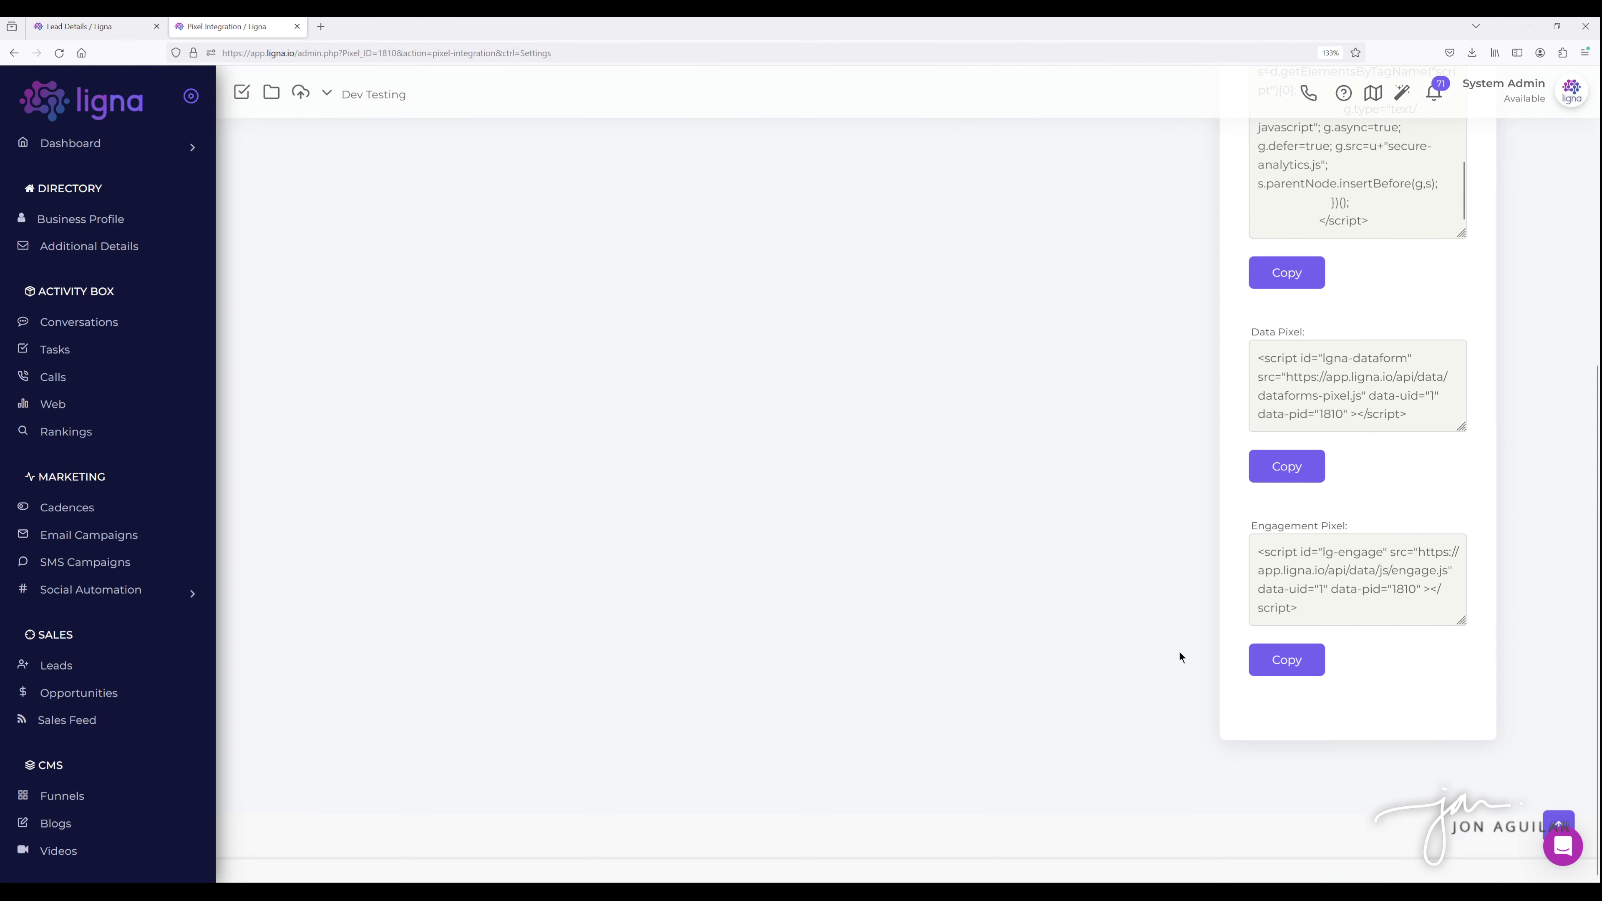
scroll(1180, 651, "up", 4)
scroll(1163, 512, "down", 4)
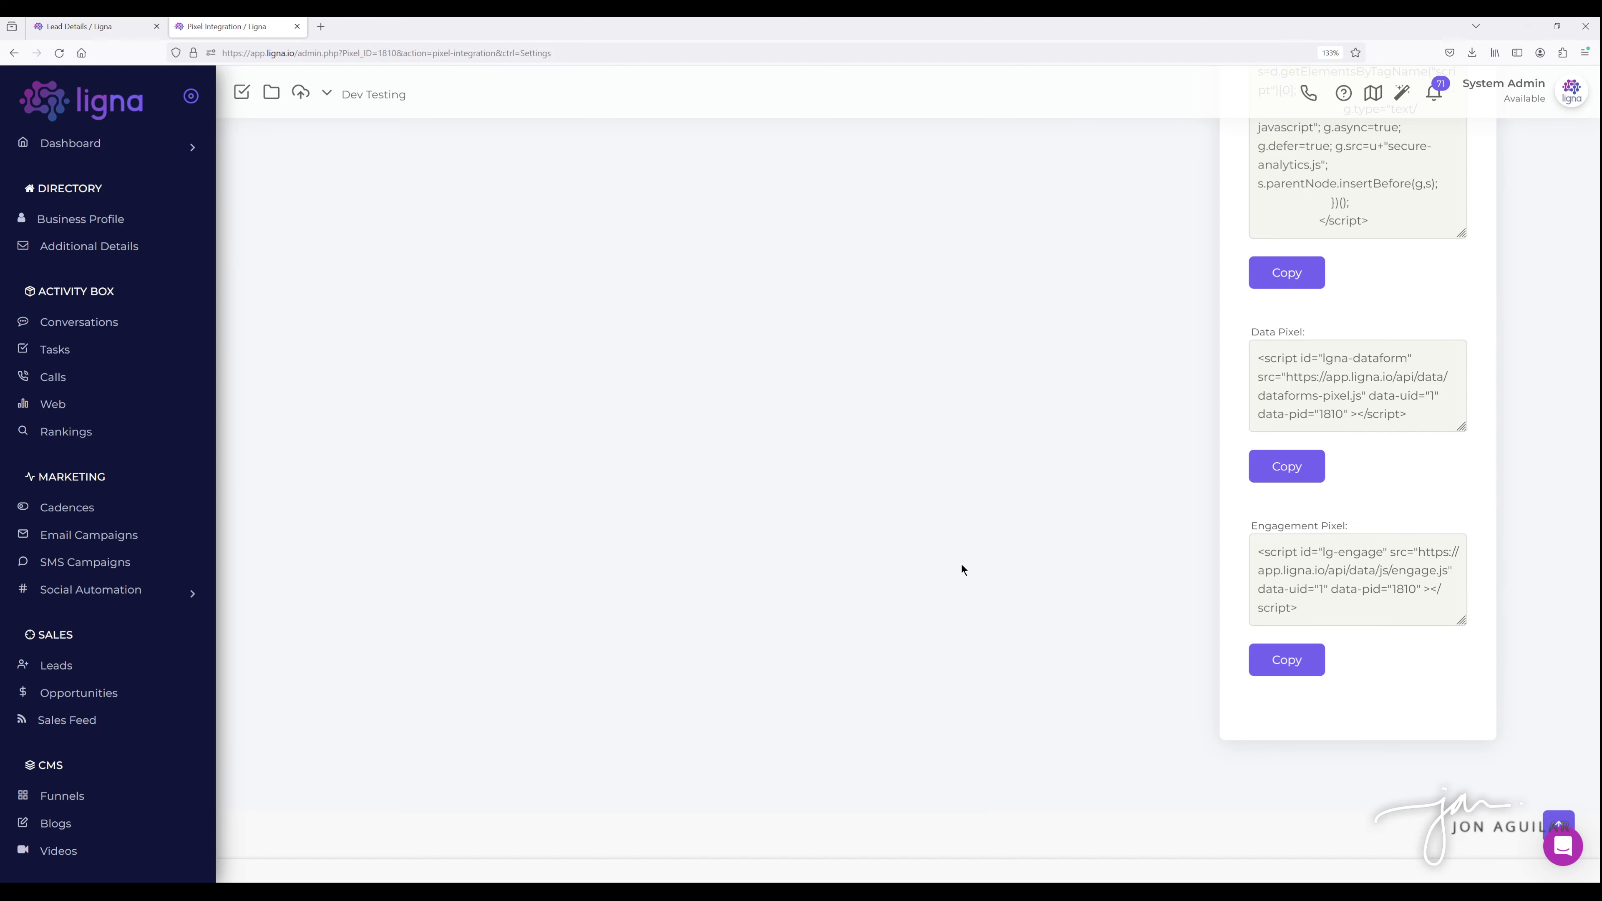
scroll(1058, 508, "up", 3)
scroll(1059, 530, "down", 3)
scroll(1205, 590, "up", 3)
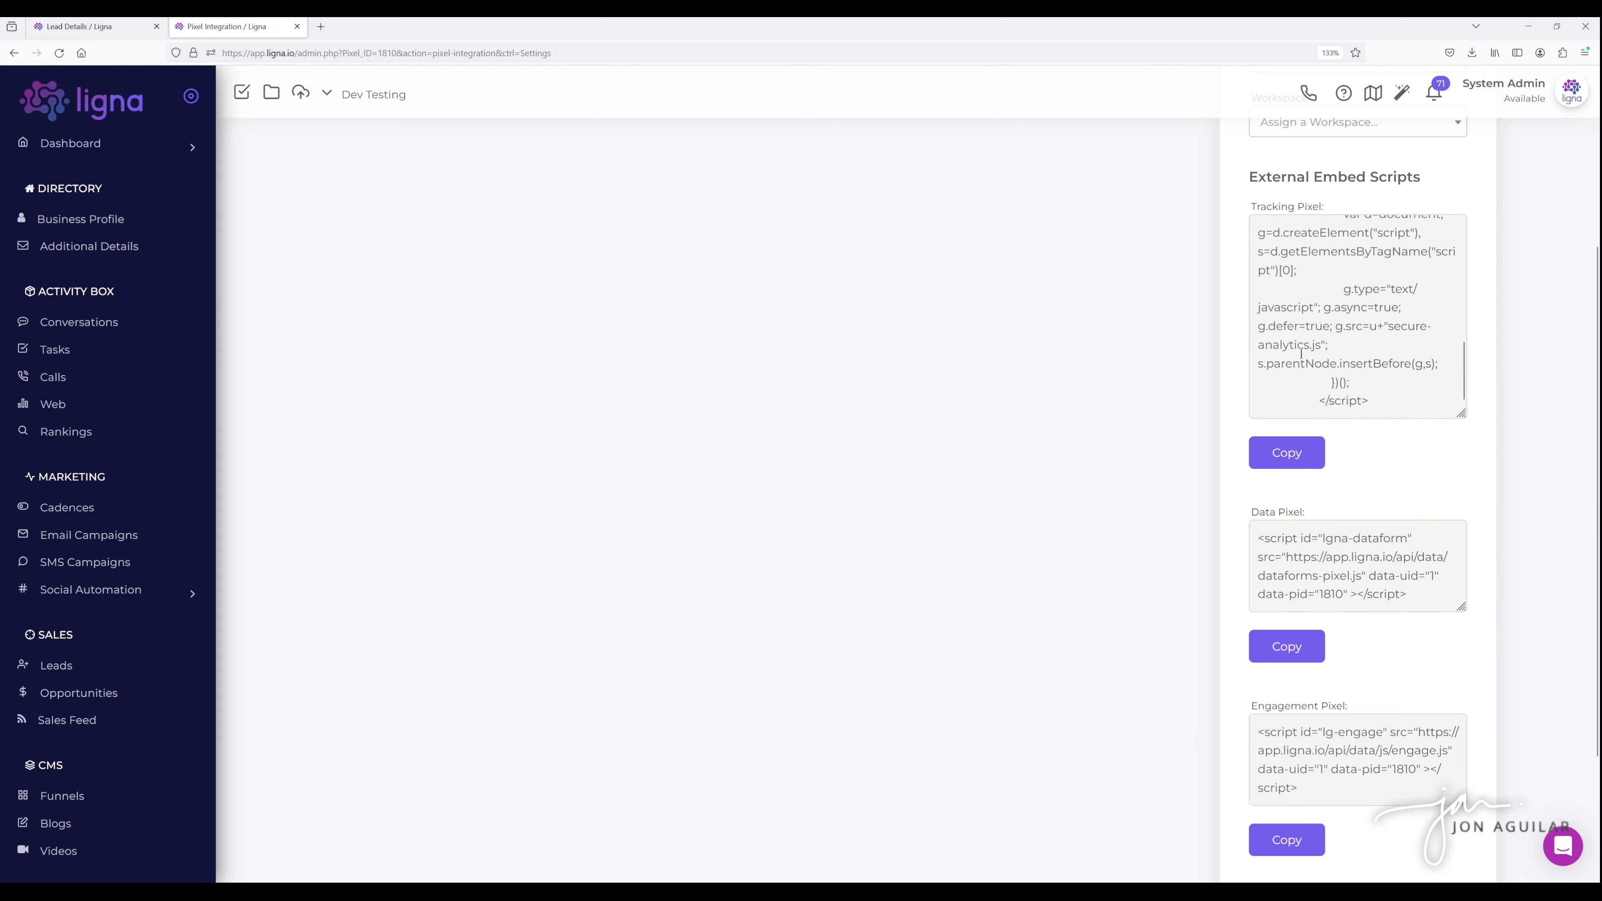
scroll(1019, 555, "up", 4)
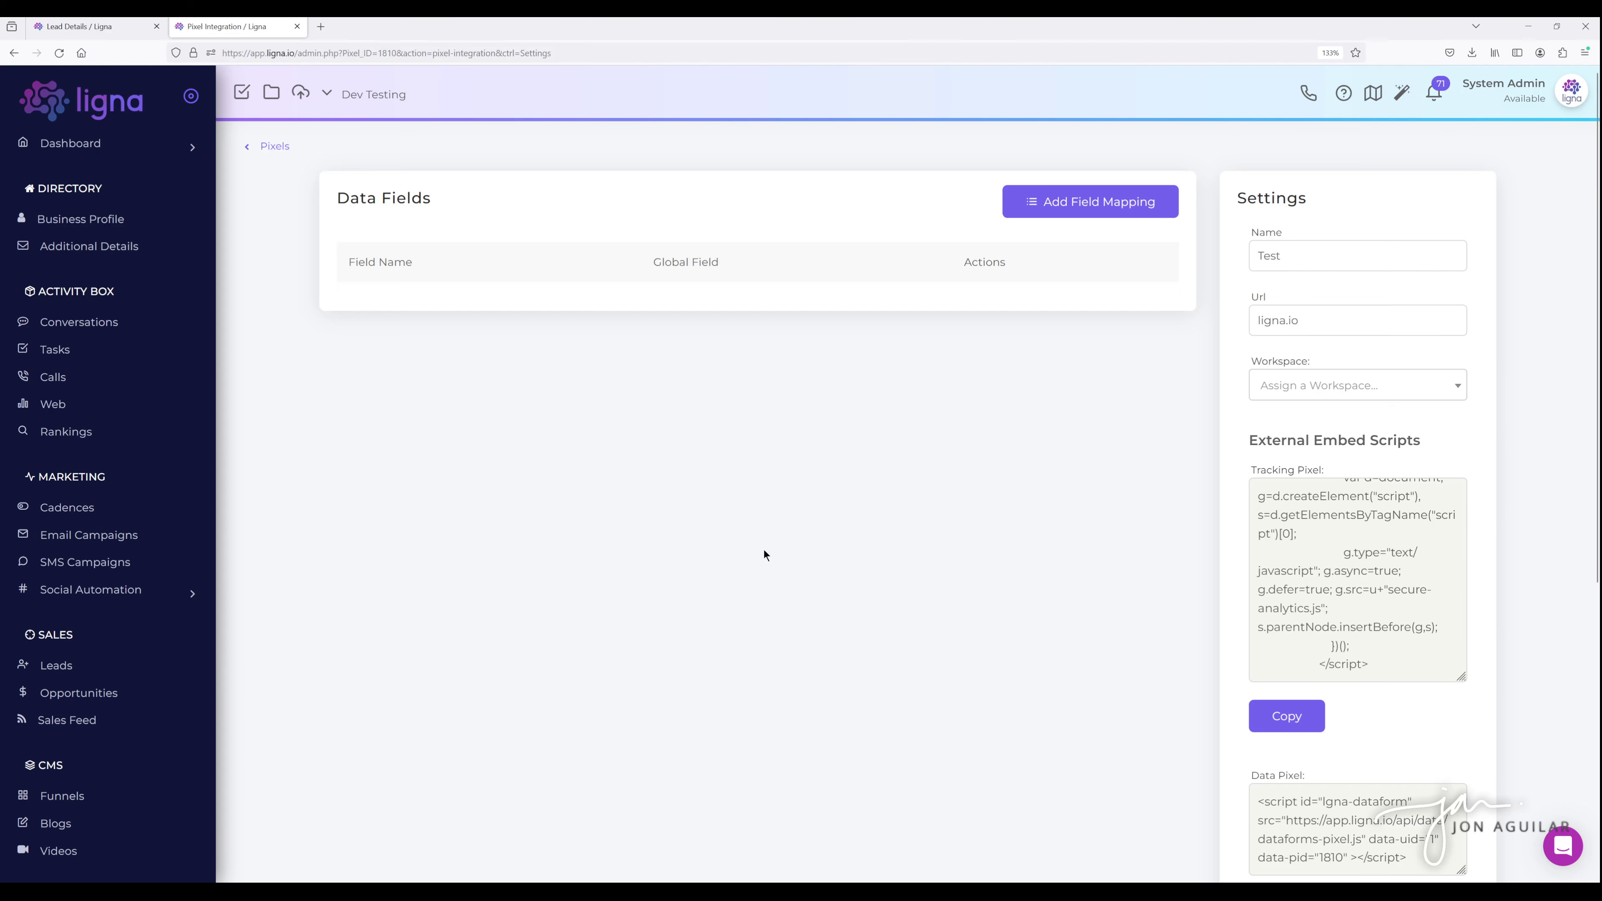
Step: Return to the lead's details and refresh the timeline to check the email's open tracking
left_click(86, 27)
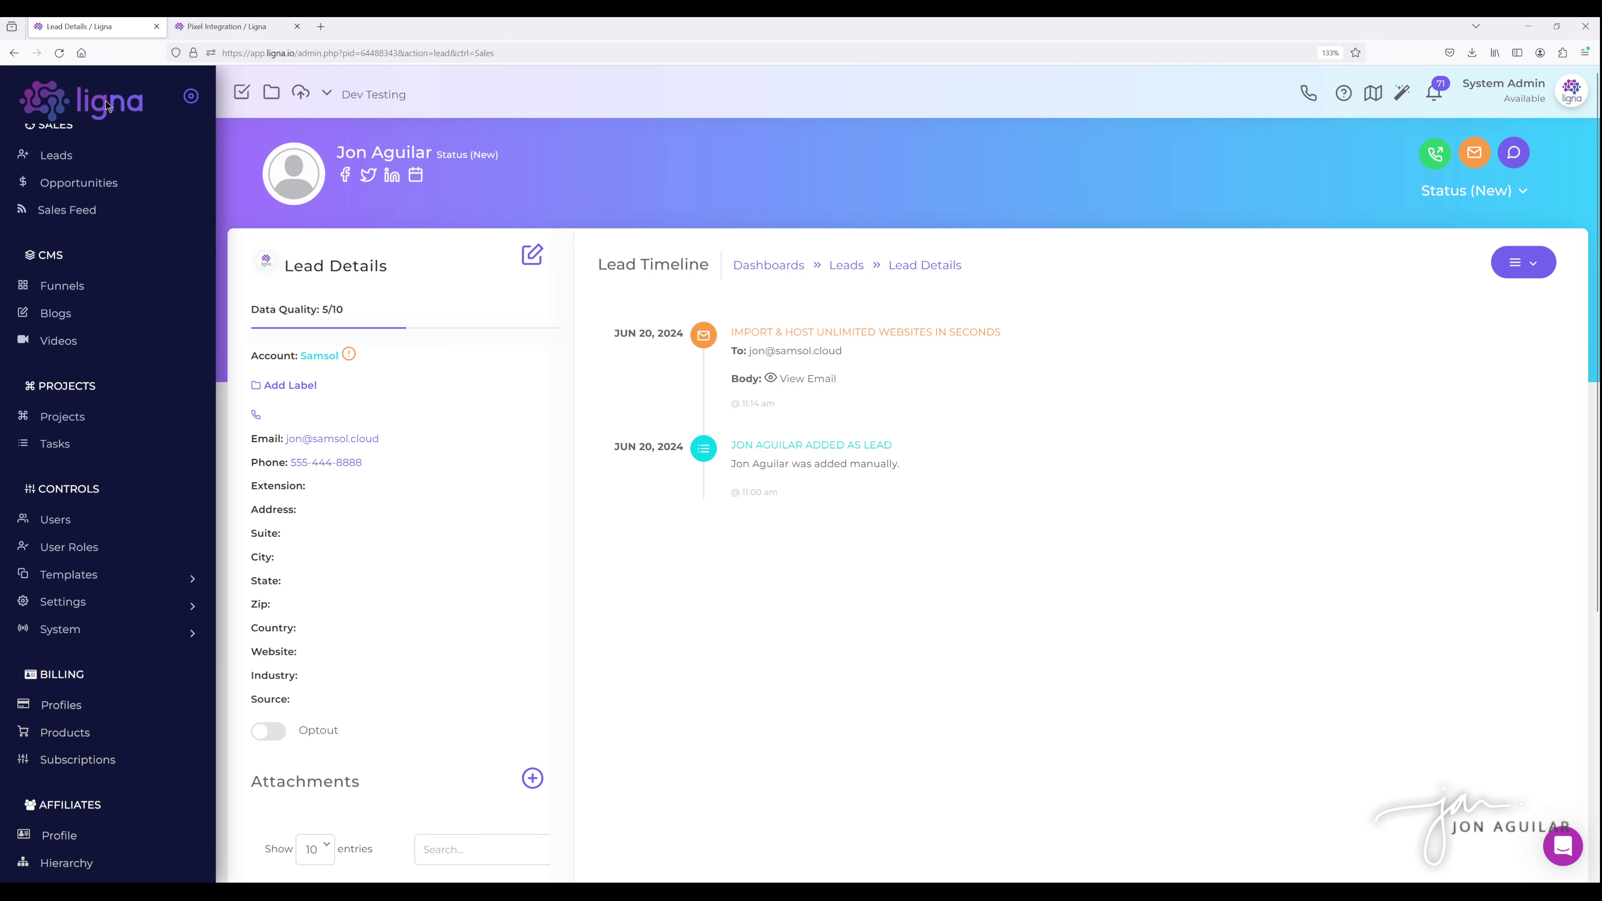
left_click(59, 52)
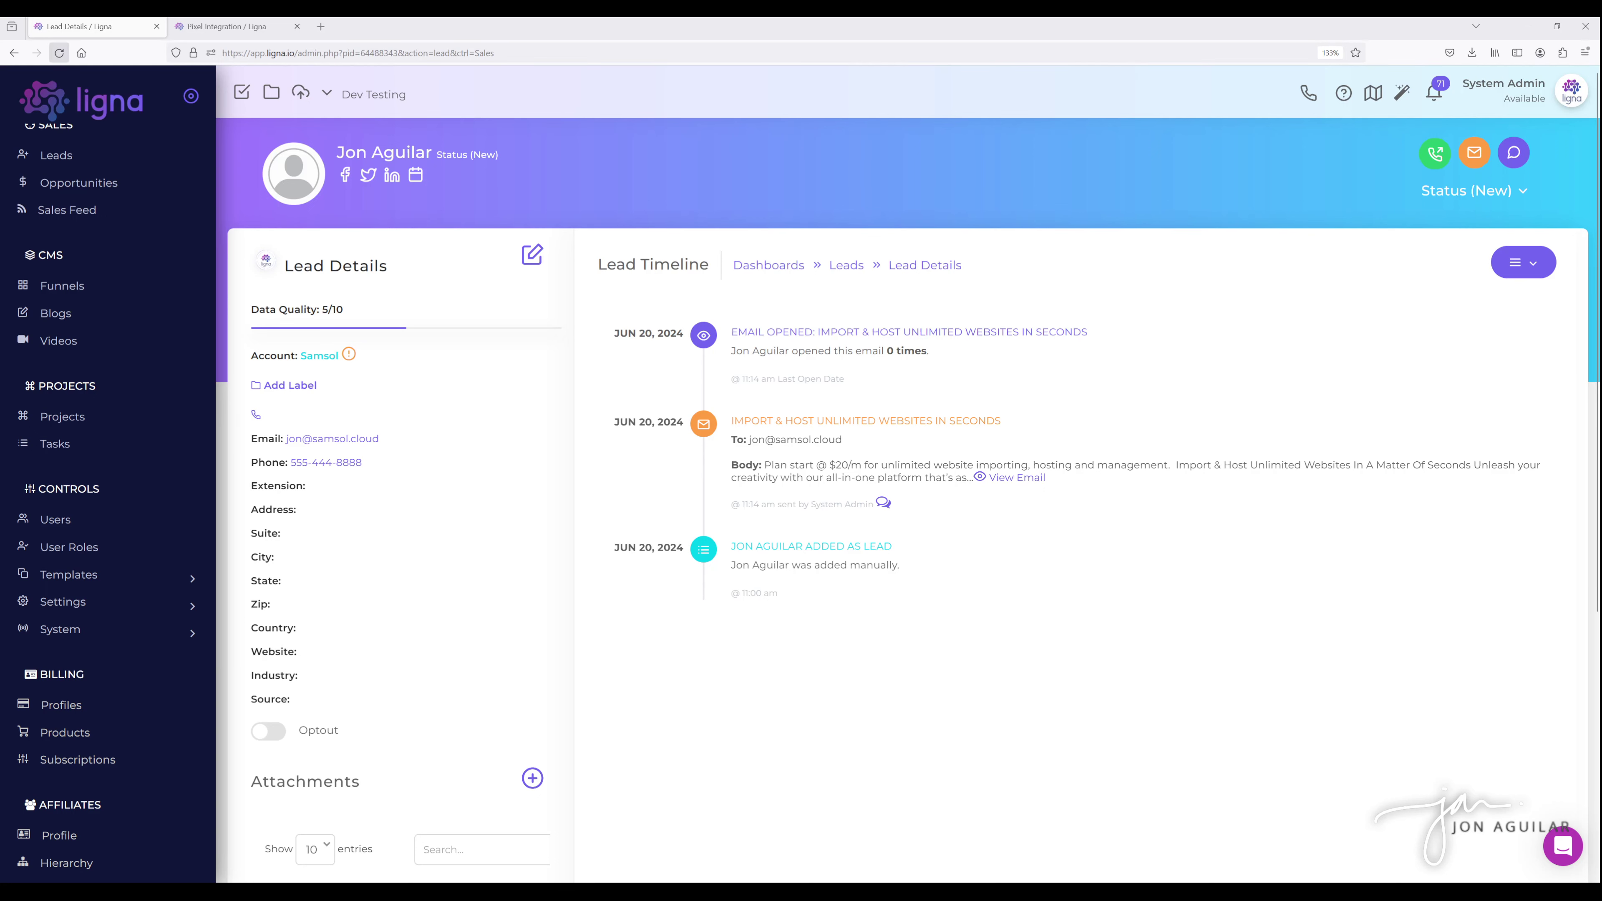
key("F5")
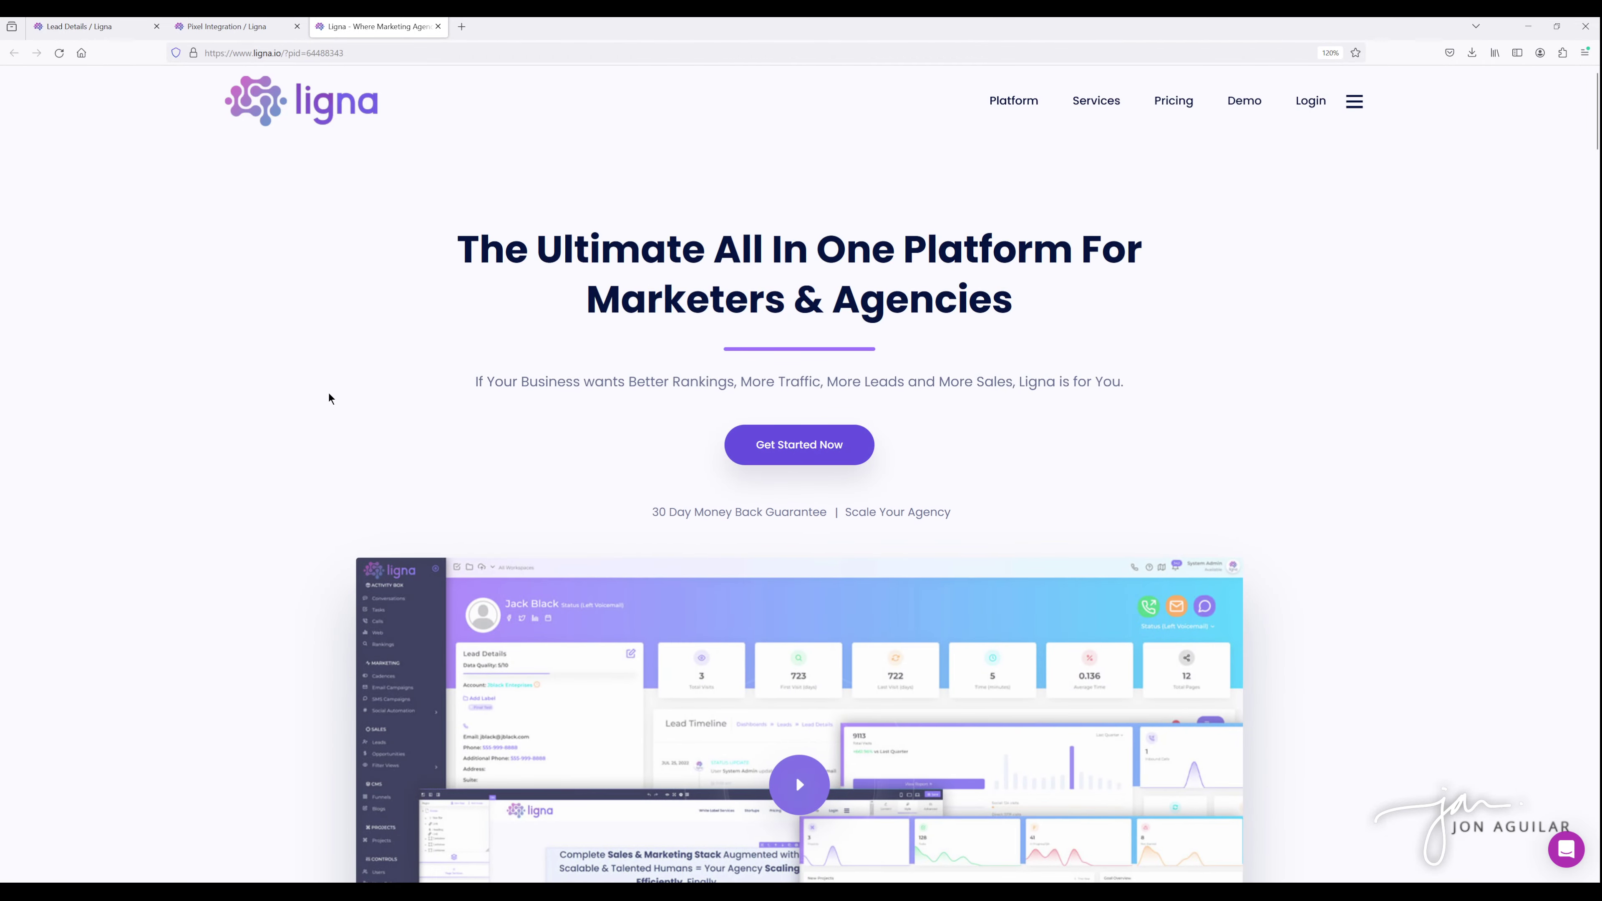
Step: Browse the tracked Ligna home page, visit its Startups page and return to the home page
scroll(318, 407, "down", 12)
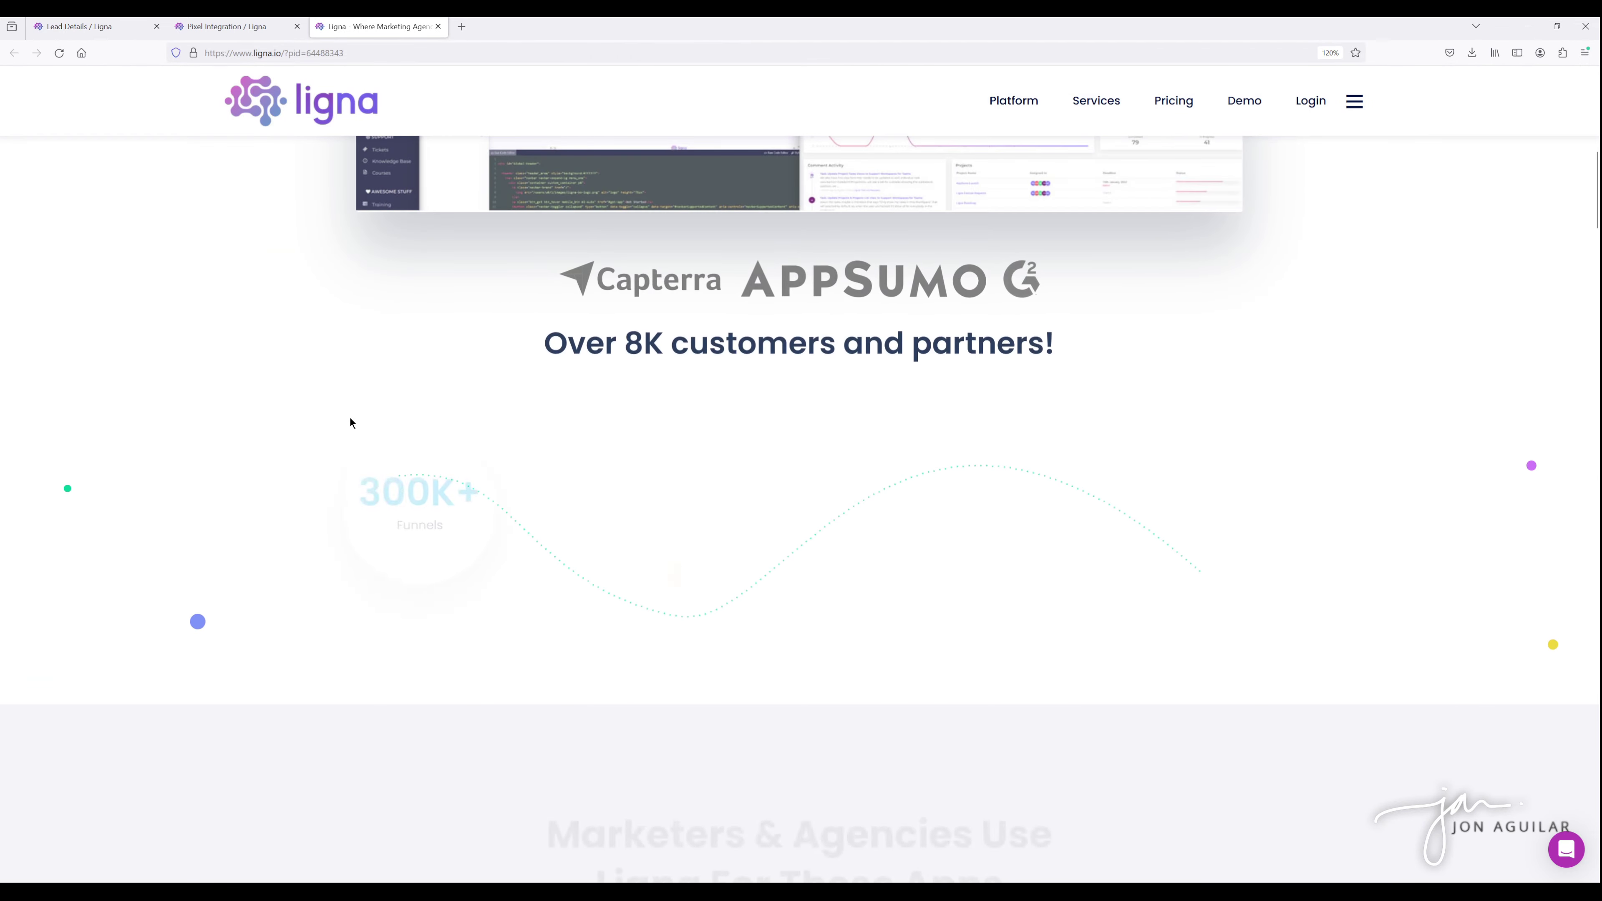
scroll(349, 426, "down", 15)
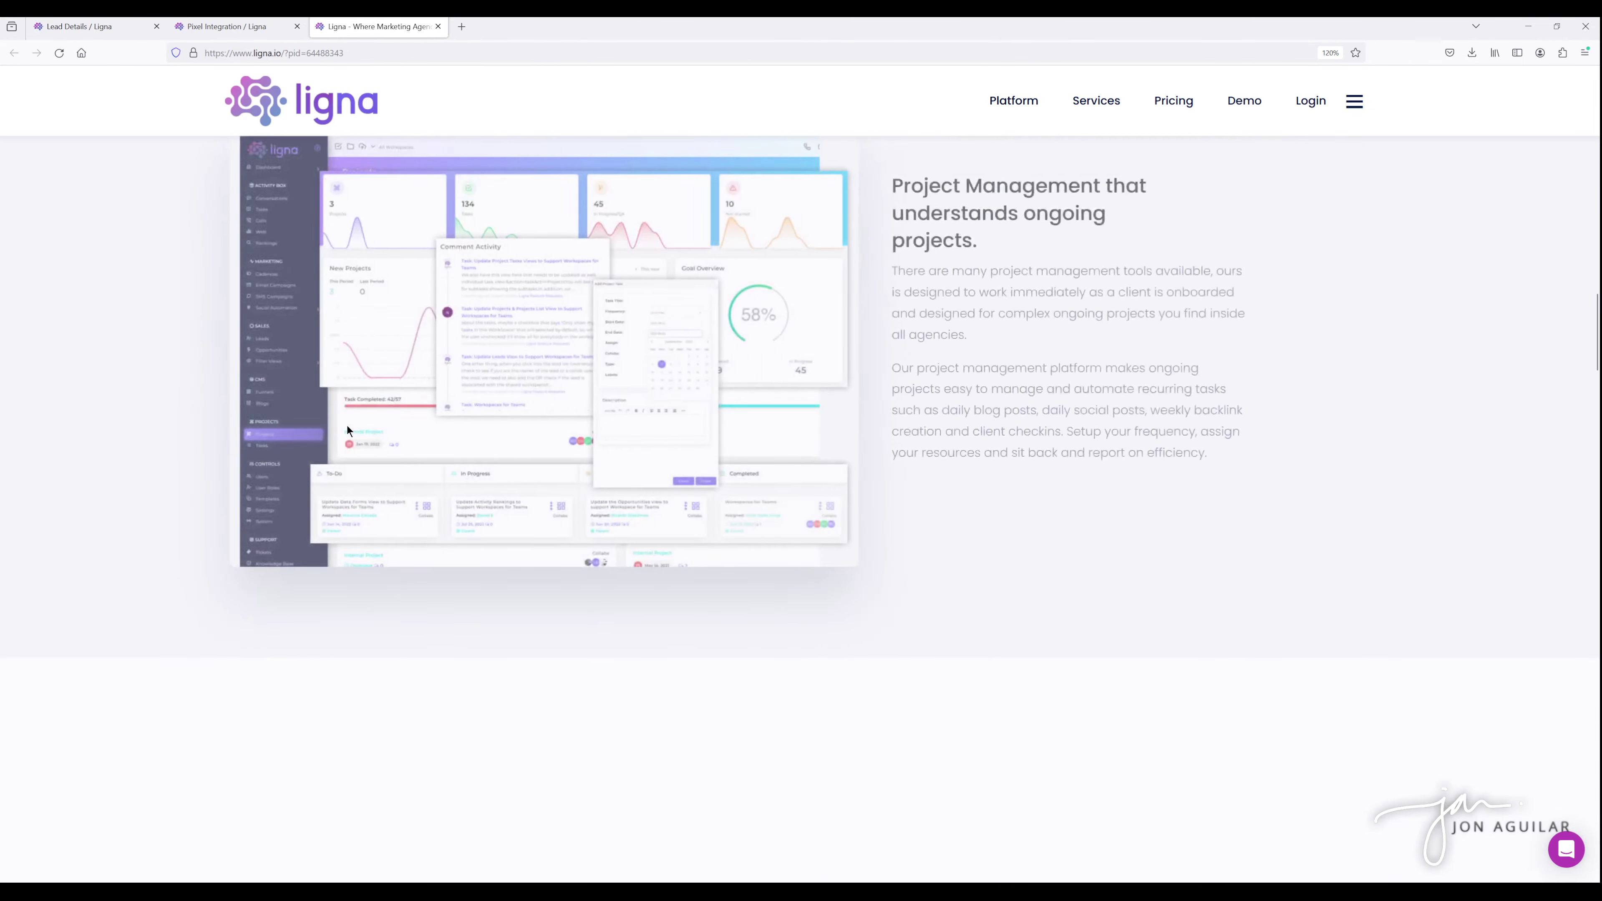
mouse_move(1096, 101)
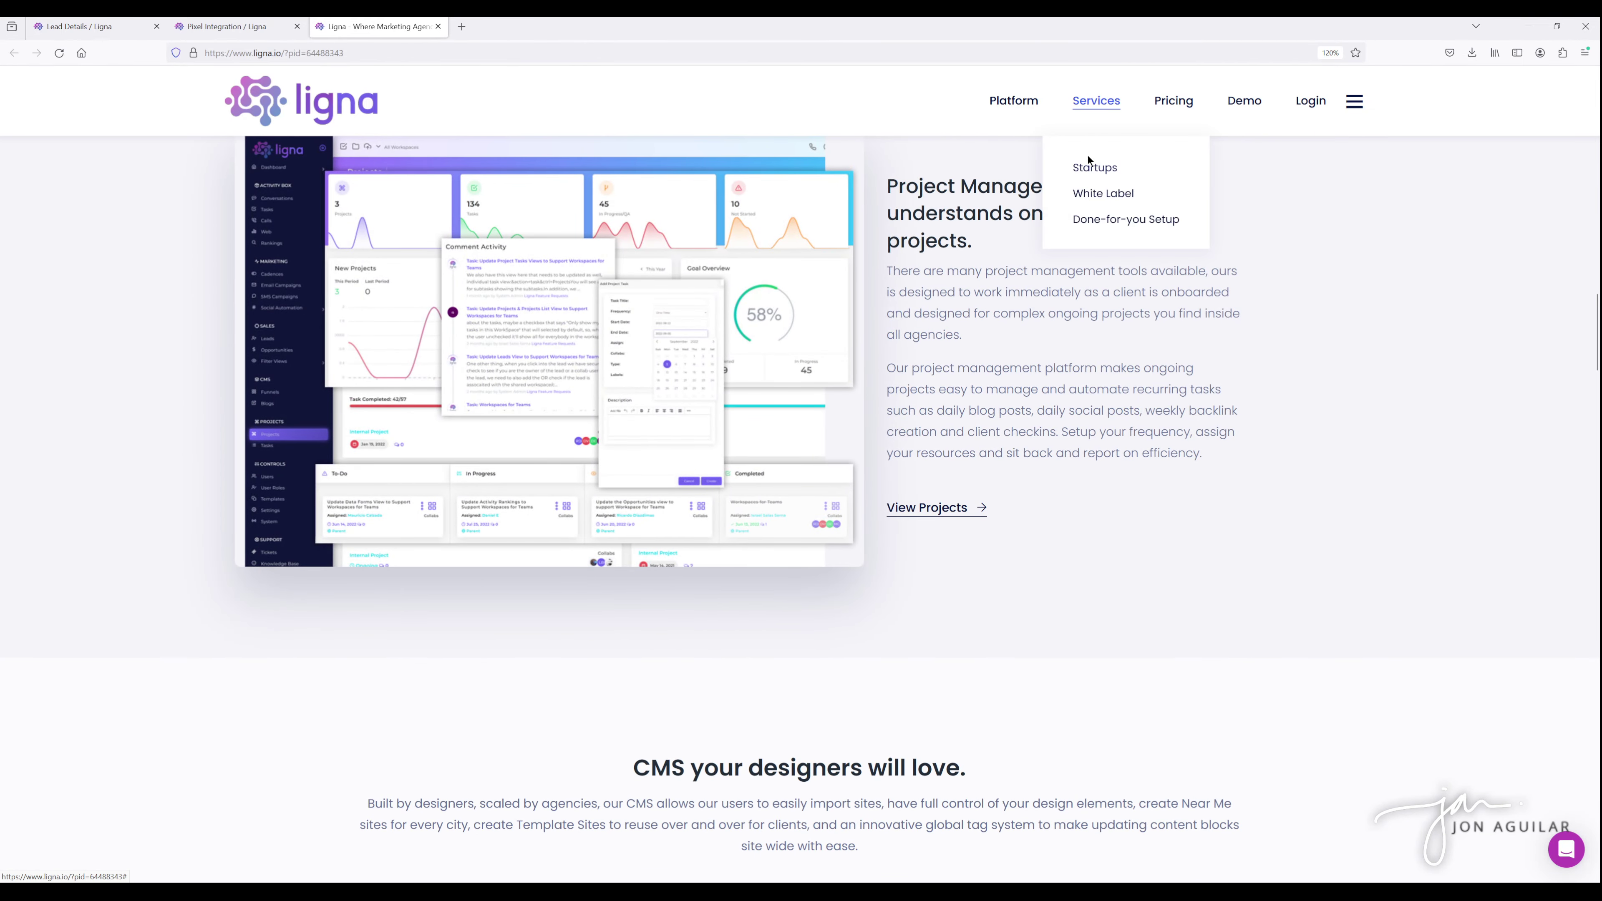
left_click(1092, 168)
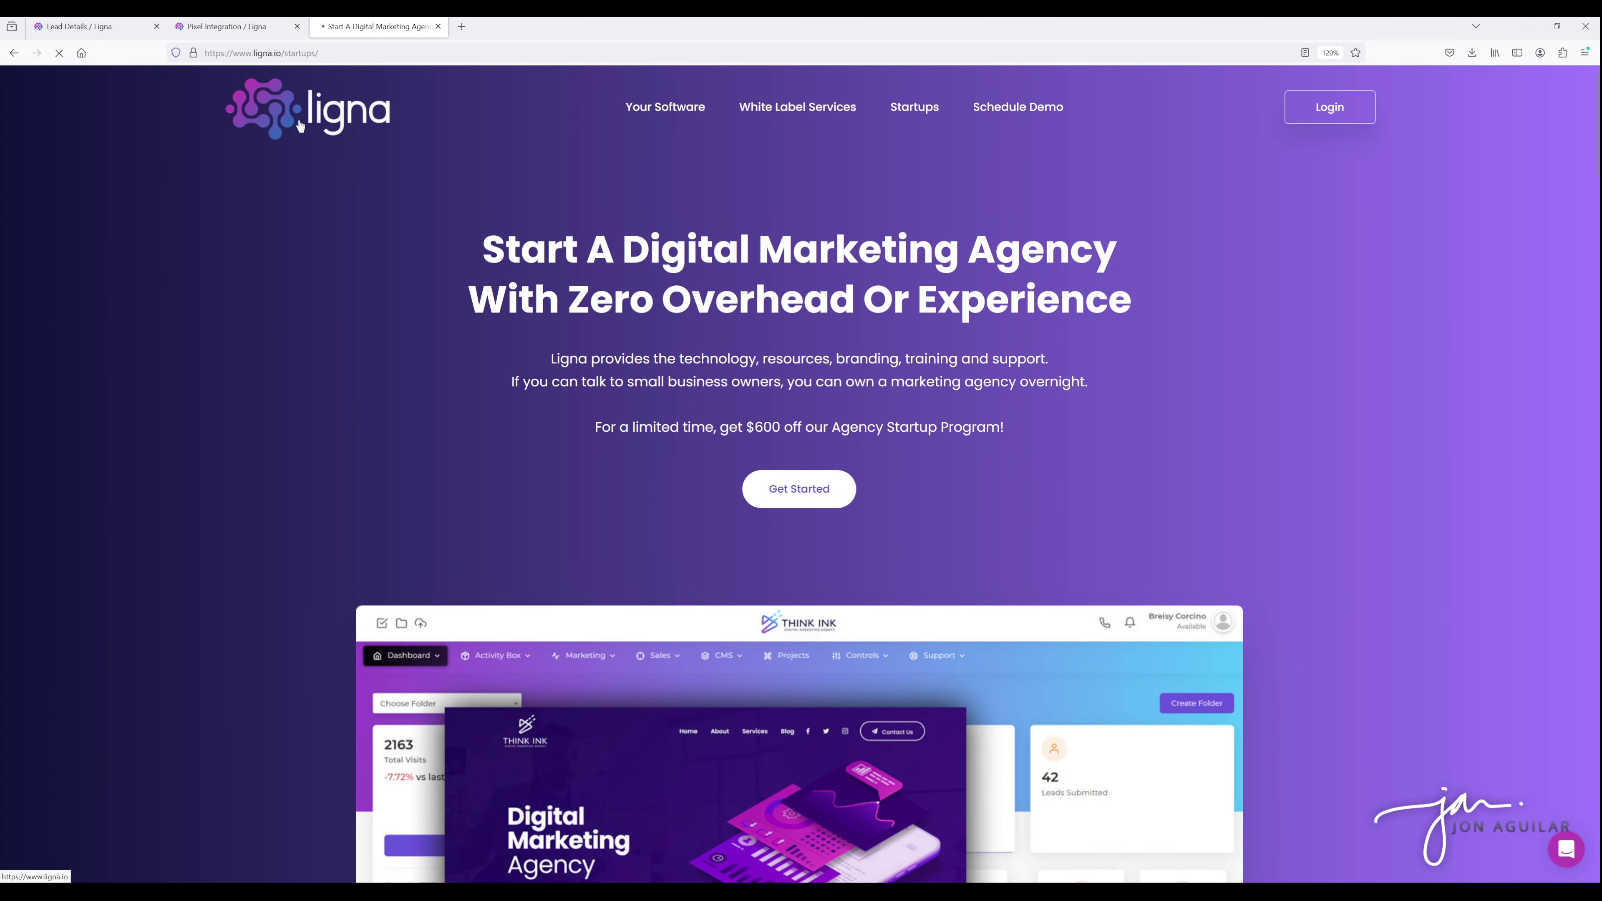
left_click(301, 125)
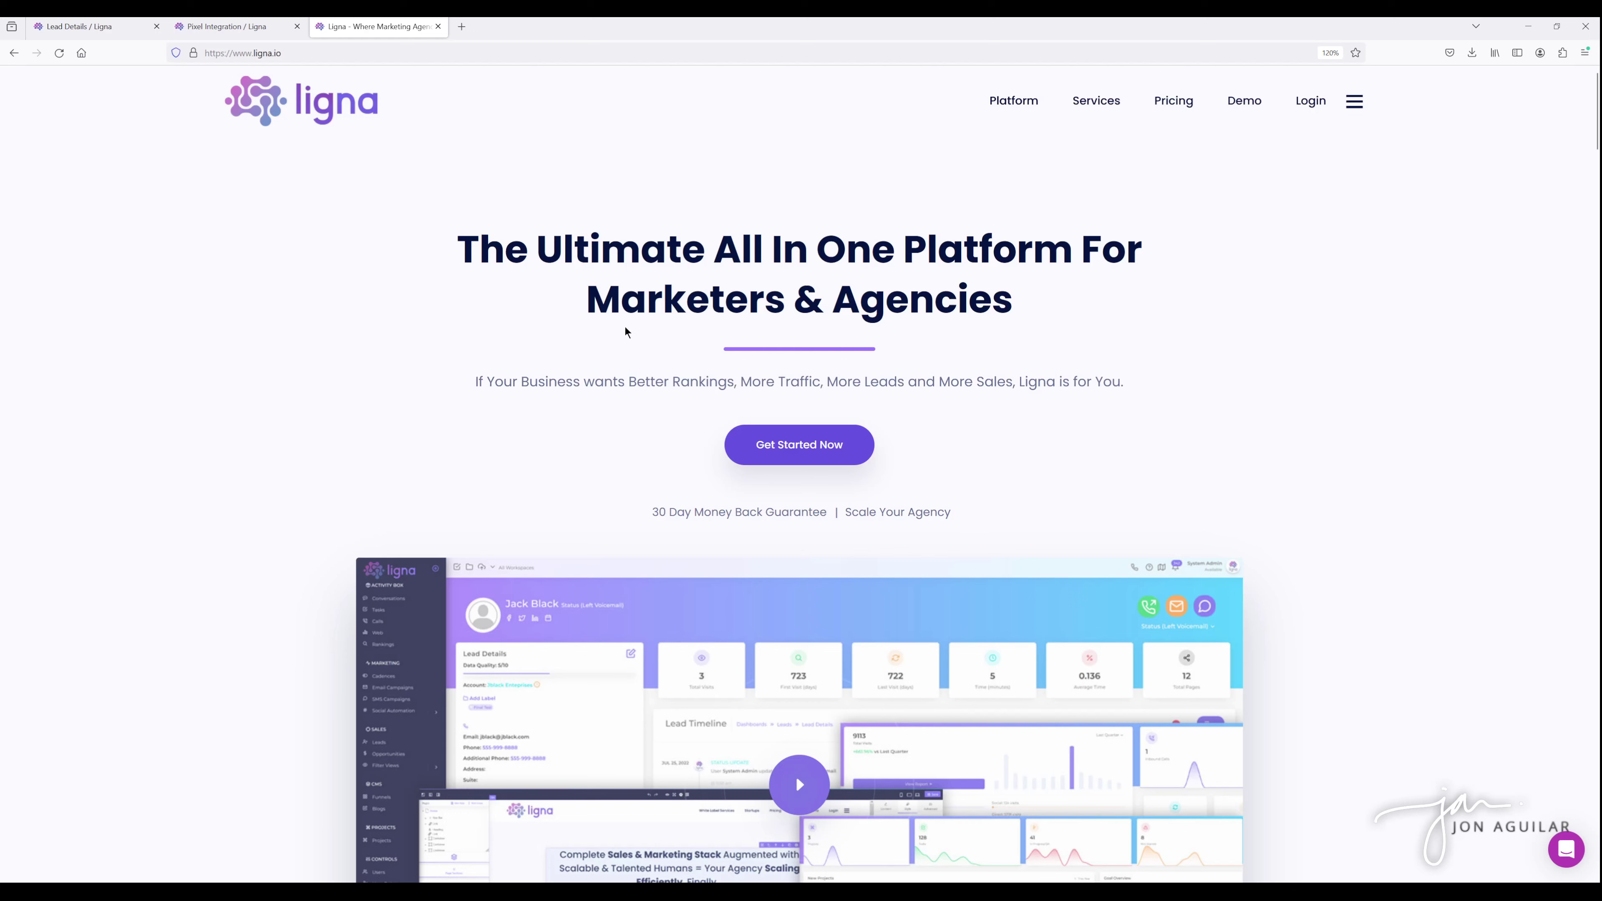
Step: Refresh the lead's details page and examine the visit statistics, email activity and funnel visits in the timeline
left_click(100, 36)
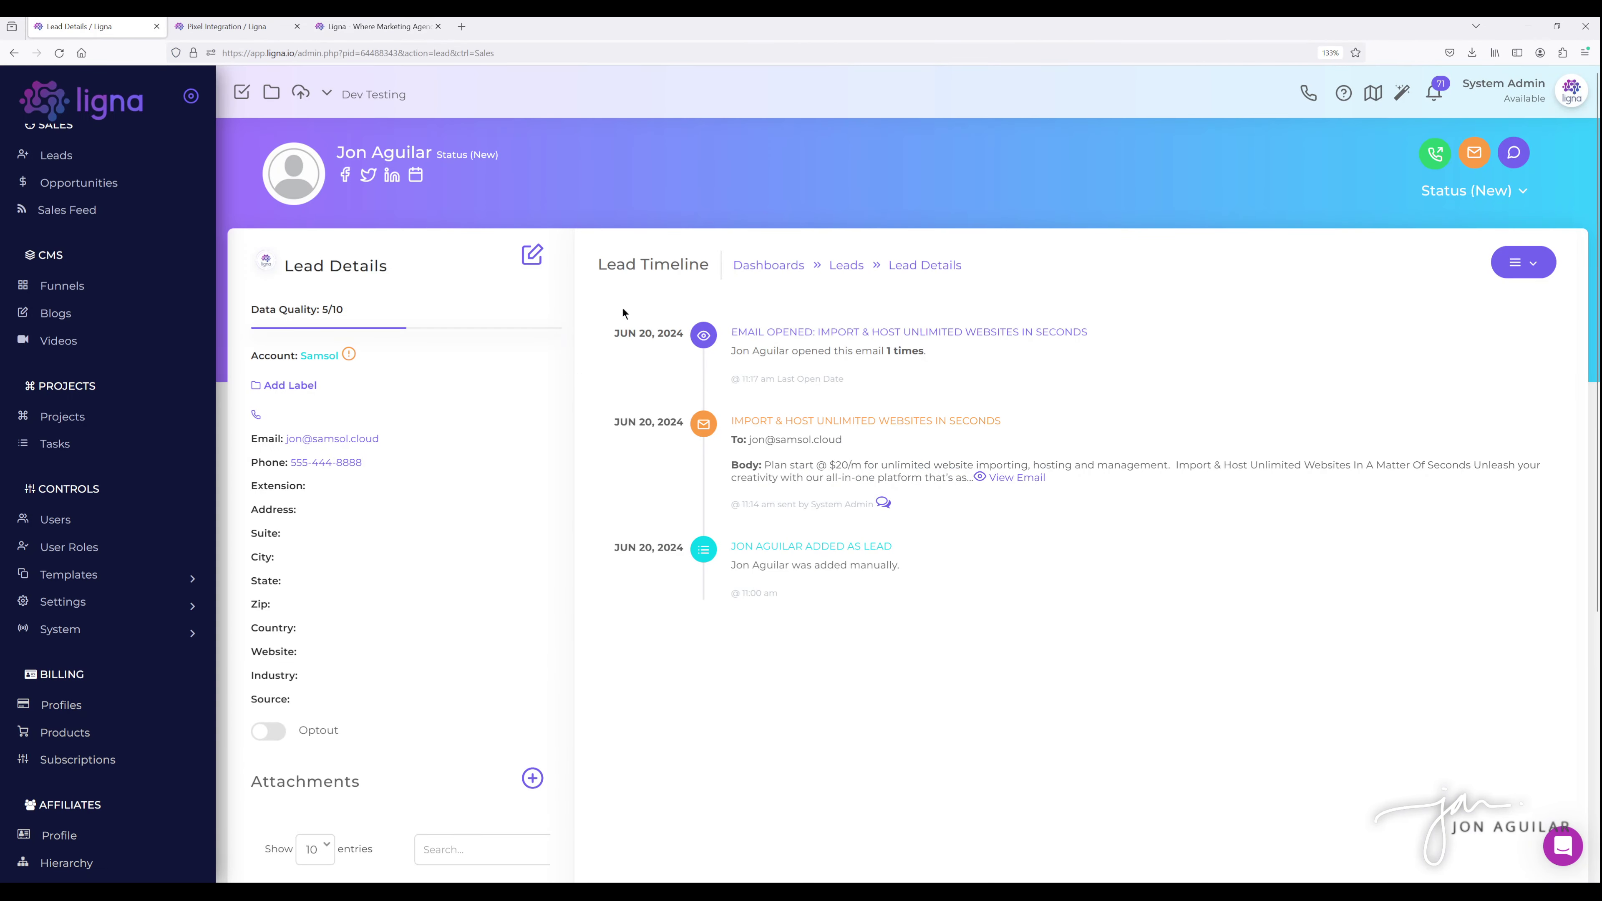
left_click(60, 52)
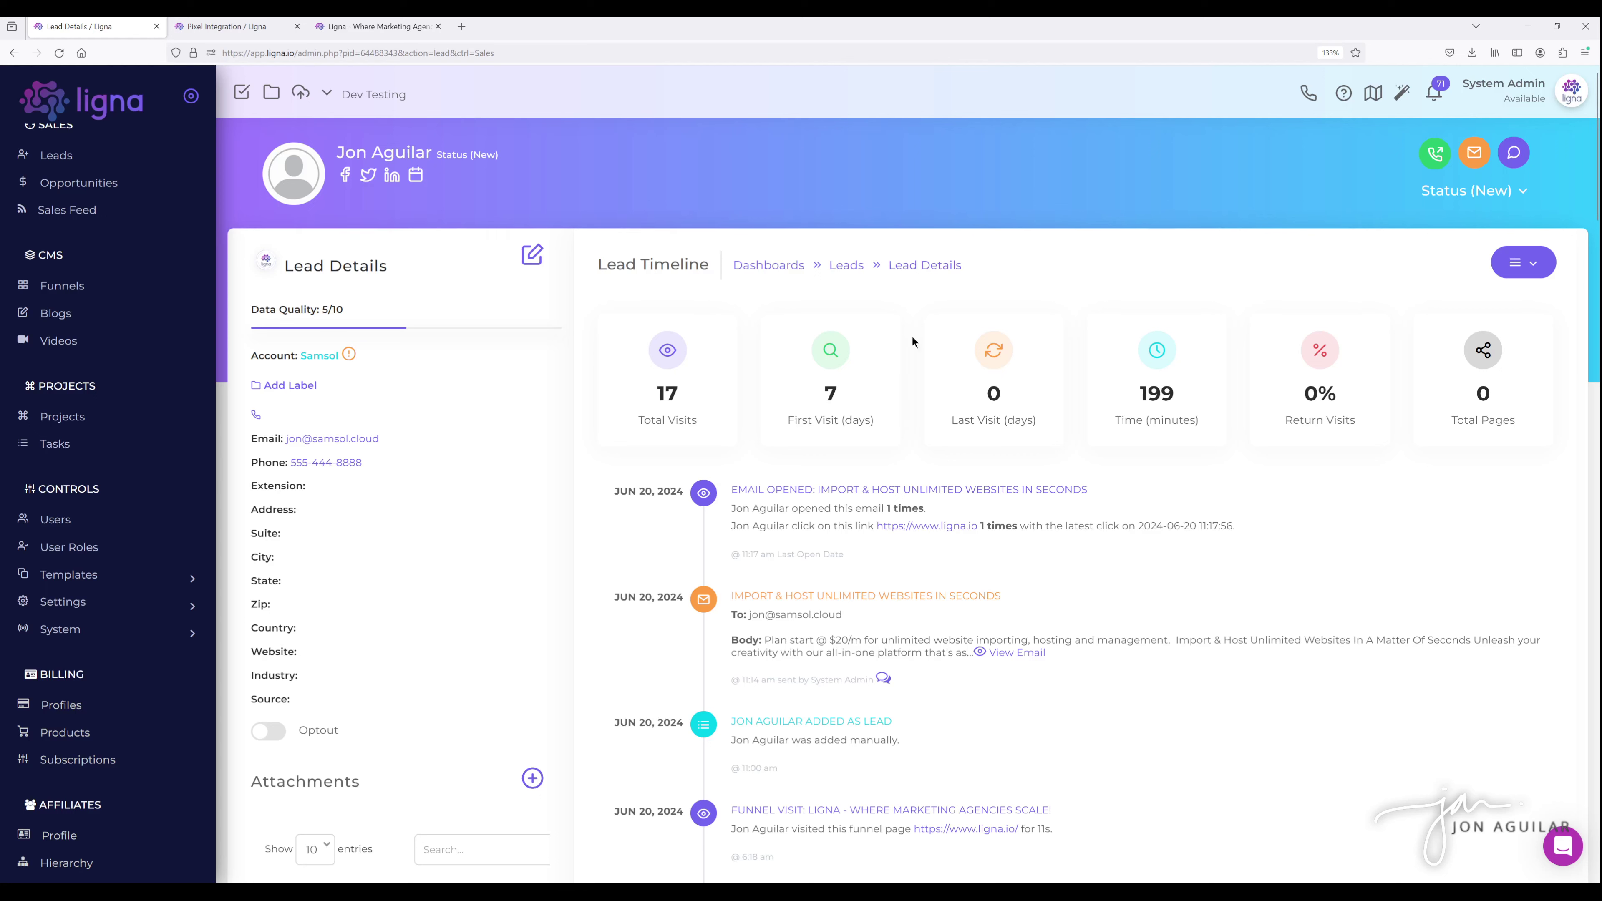
scroll(661, 409, "down", 1)
scroll(660, 410, "down", 8)
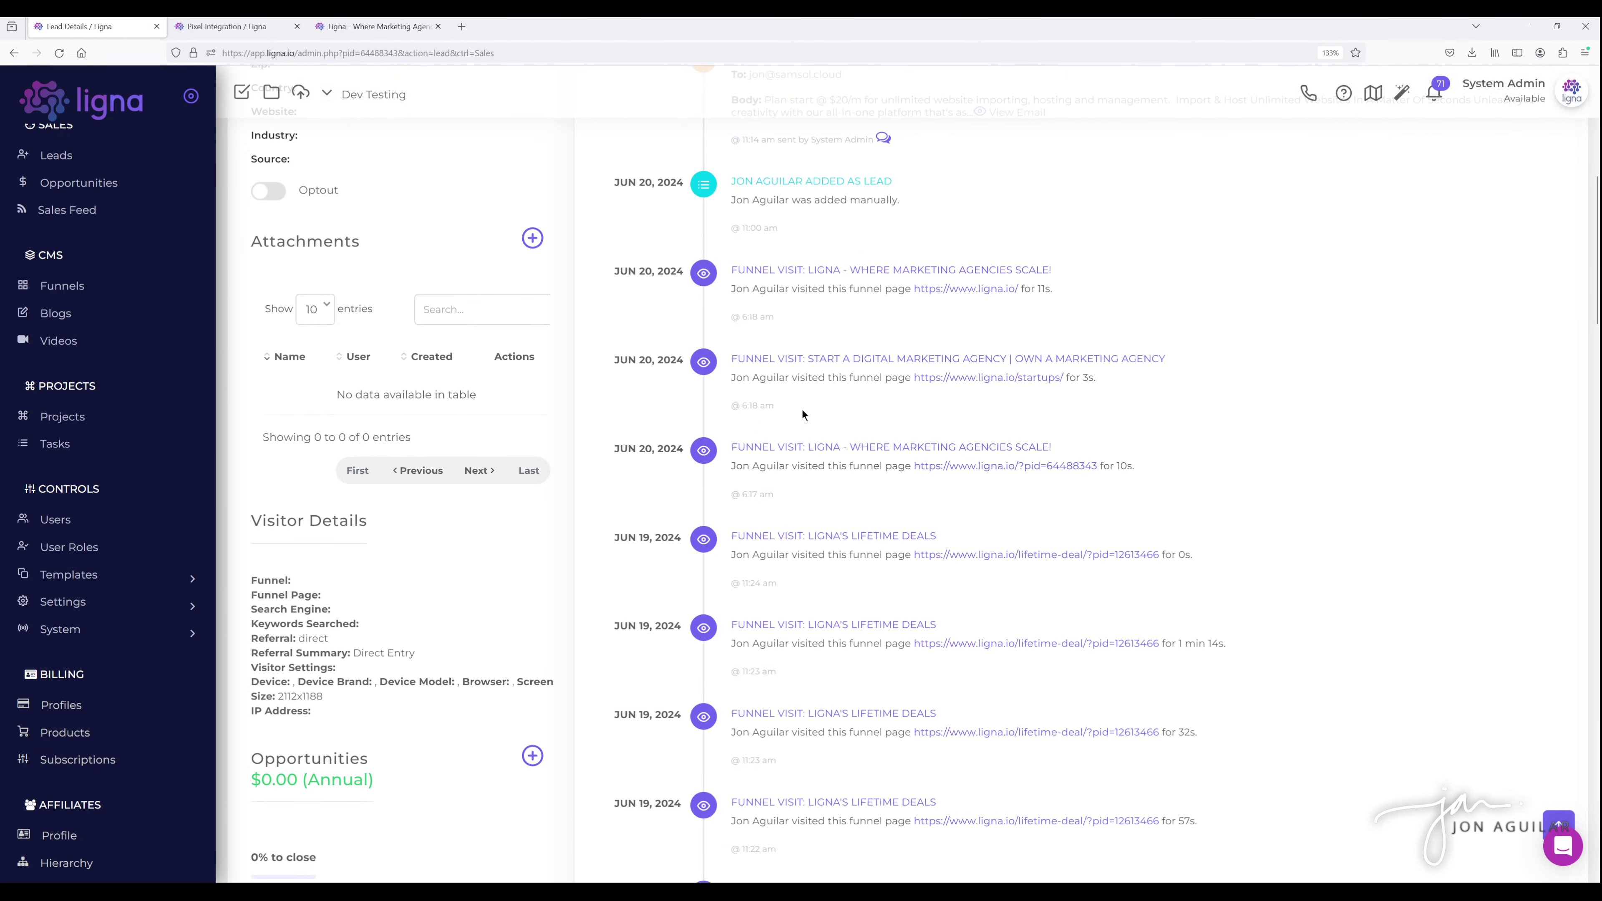
scroll(801, 404, "down", 8)
scroll(823, 429, "down", 1)
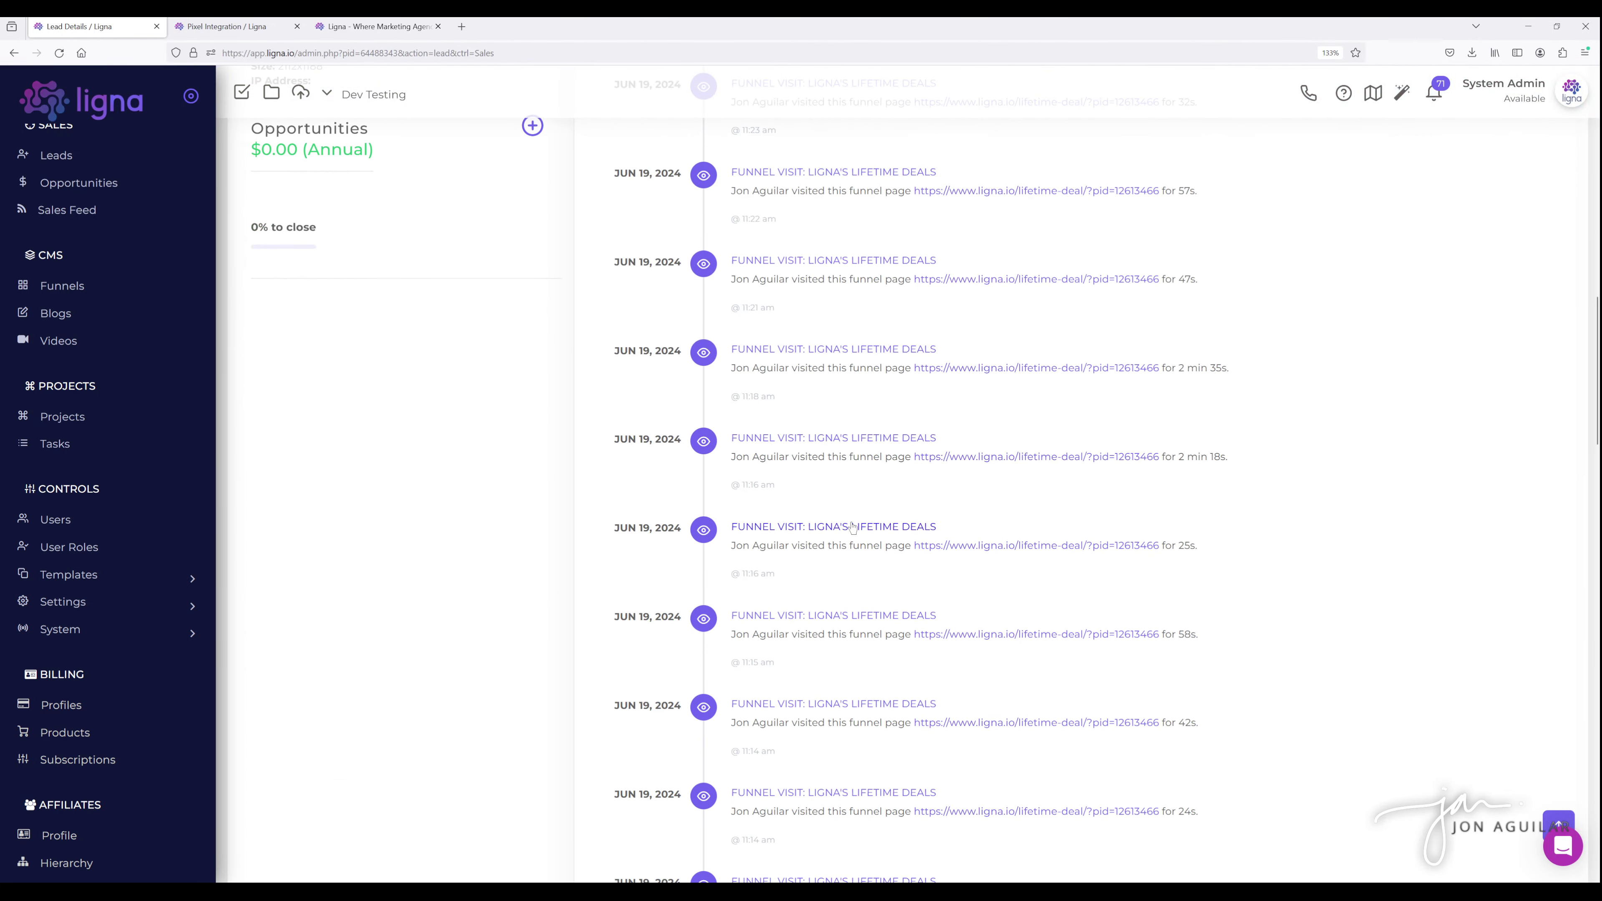
scroll(820, 498, "down", 7)
scroll(847, 512, "down", 8)
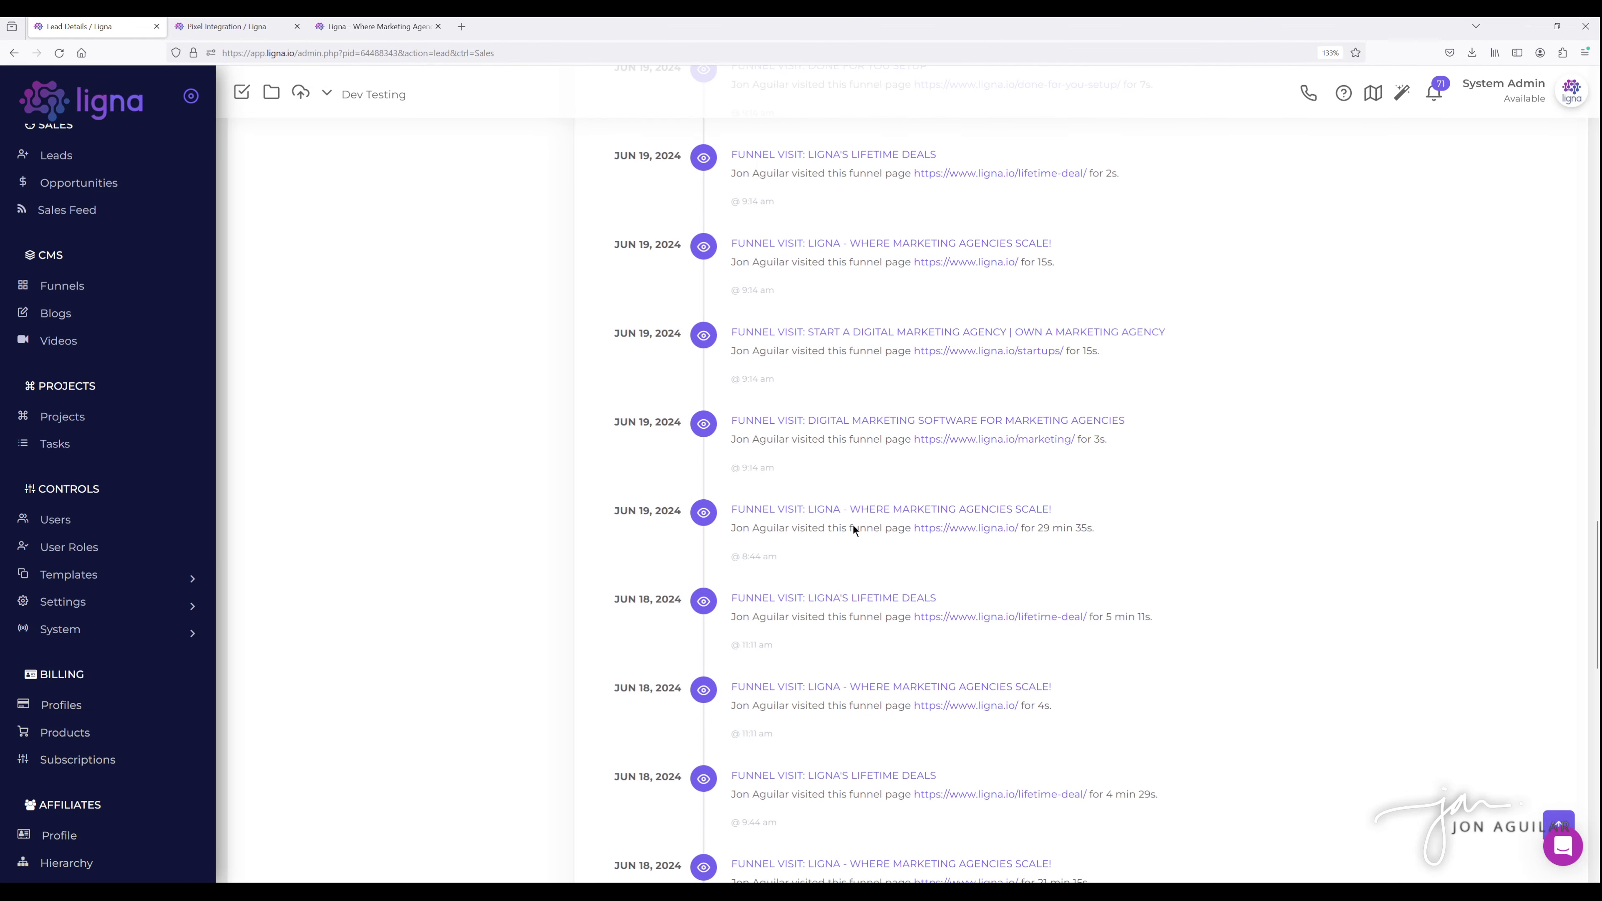
Step: Read through the lead's older funnel visits to the oldest entry, ending back at the visit statistics
scroll(910, 560, "down", 10)
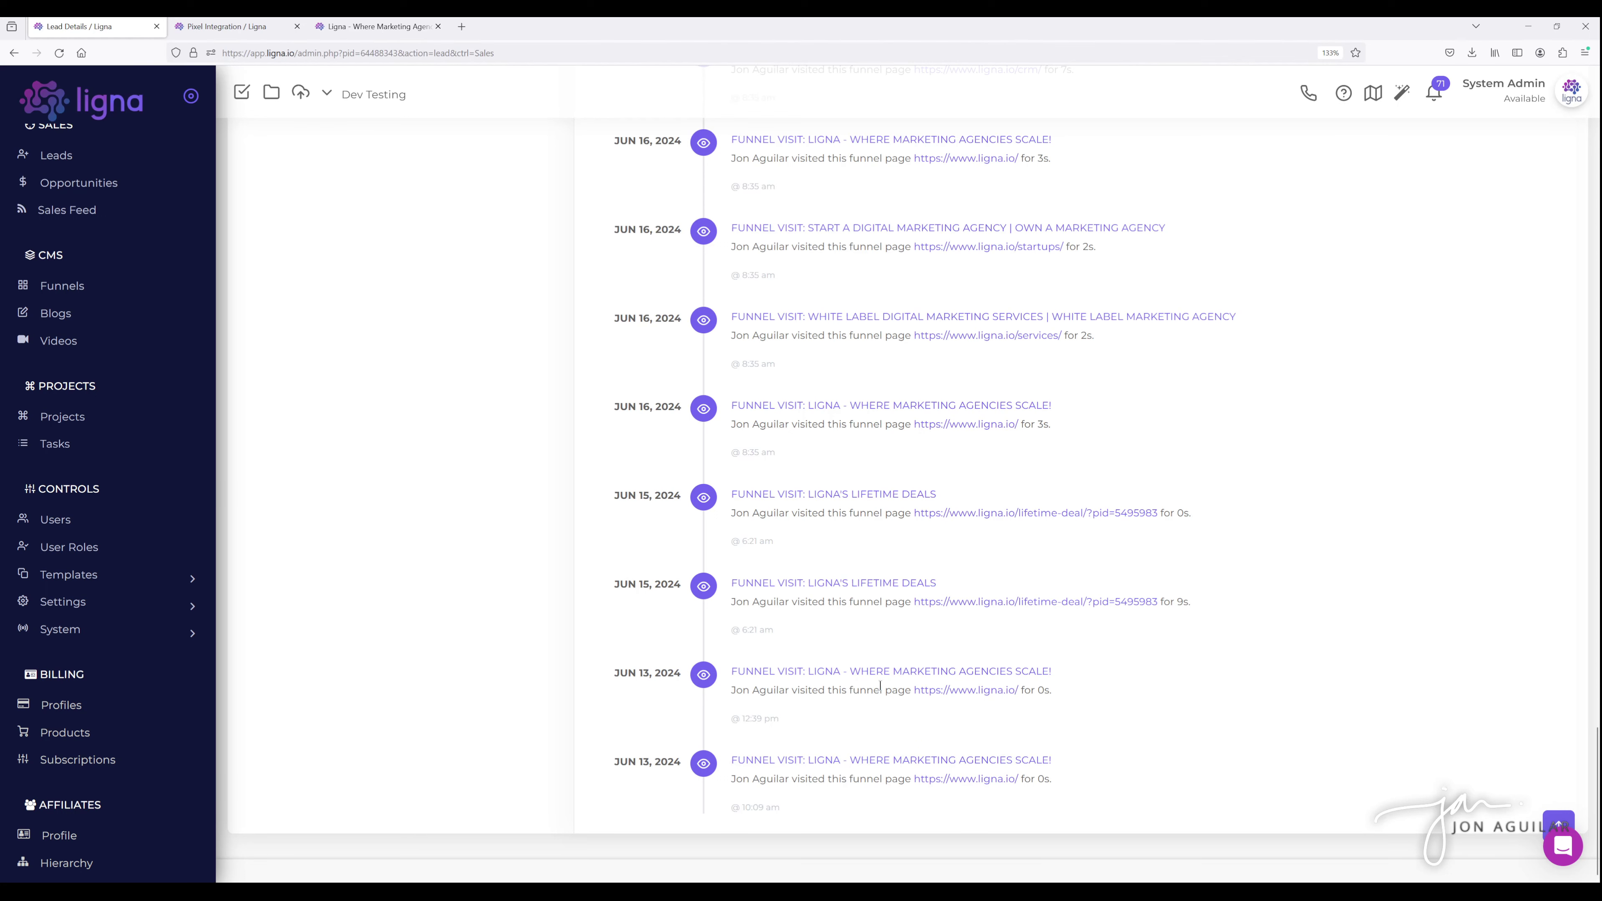
scroll(864, 719, "up", 2)
scroll(866, 719, "up", 10)
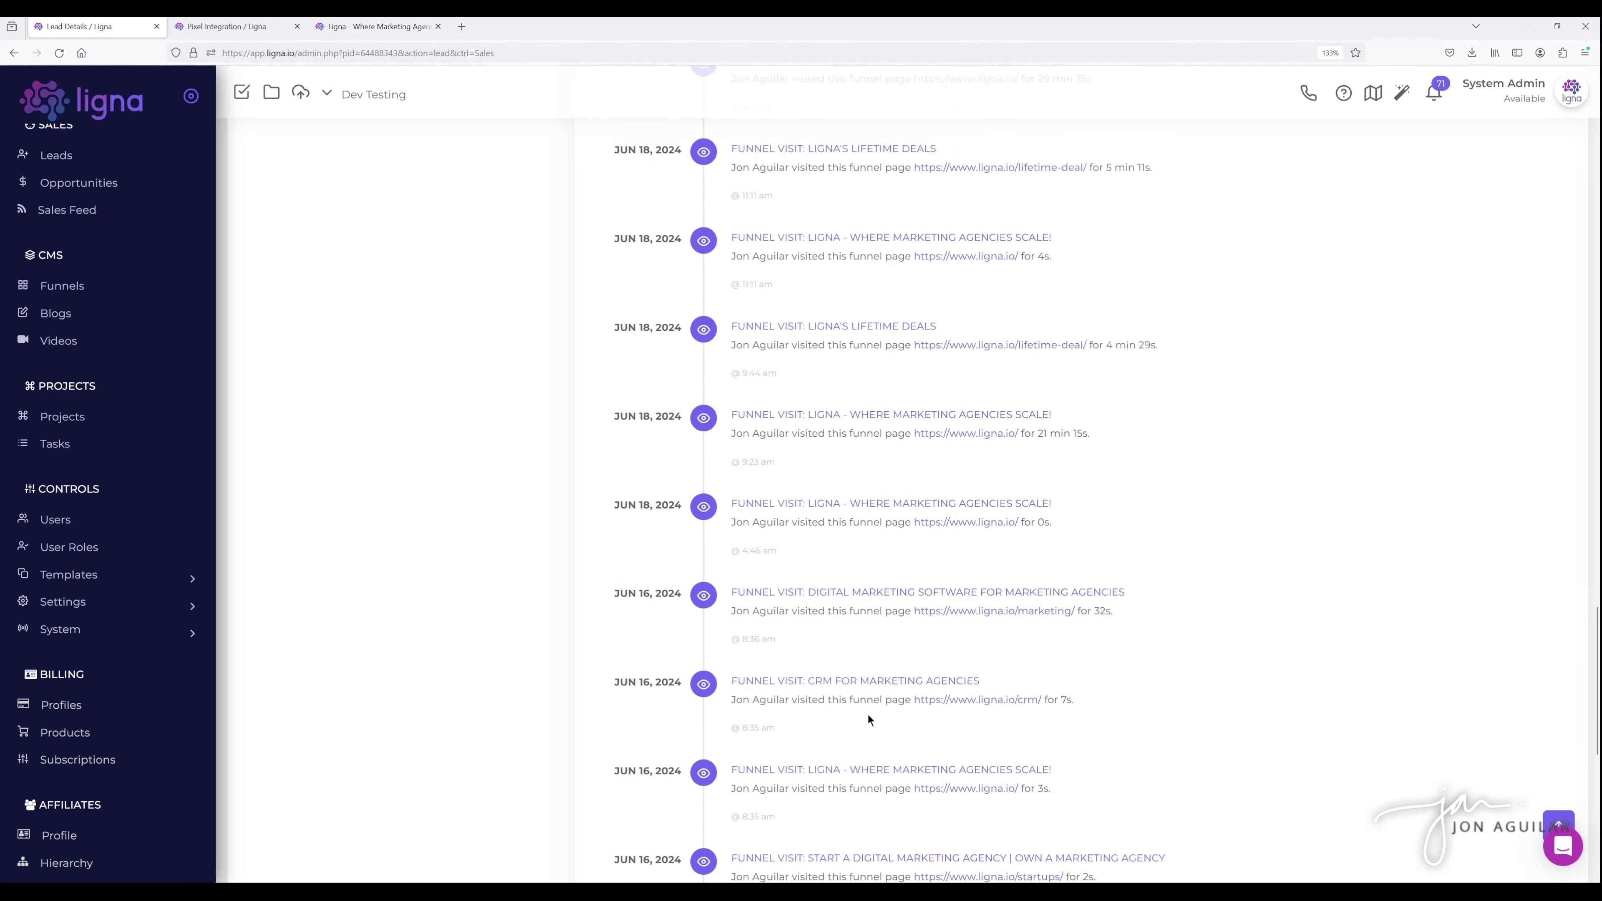
scroll(868, 719, "up", 12)
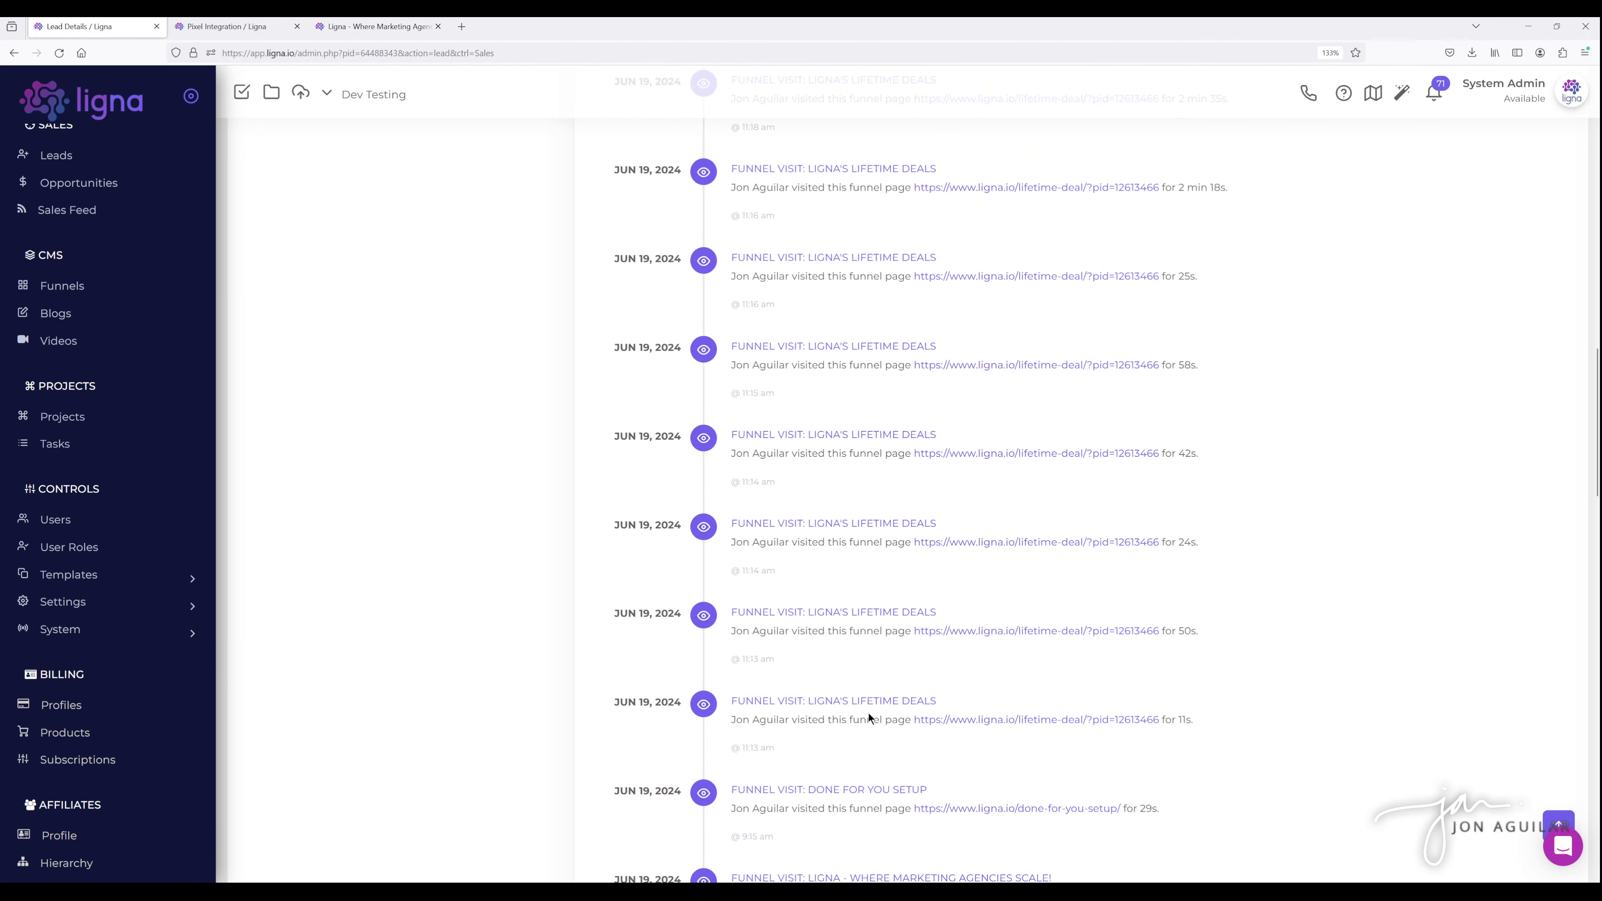
scroll(907, 637, "up", 11)
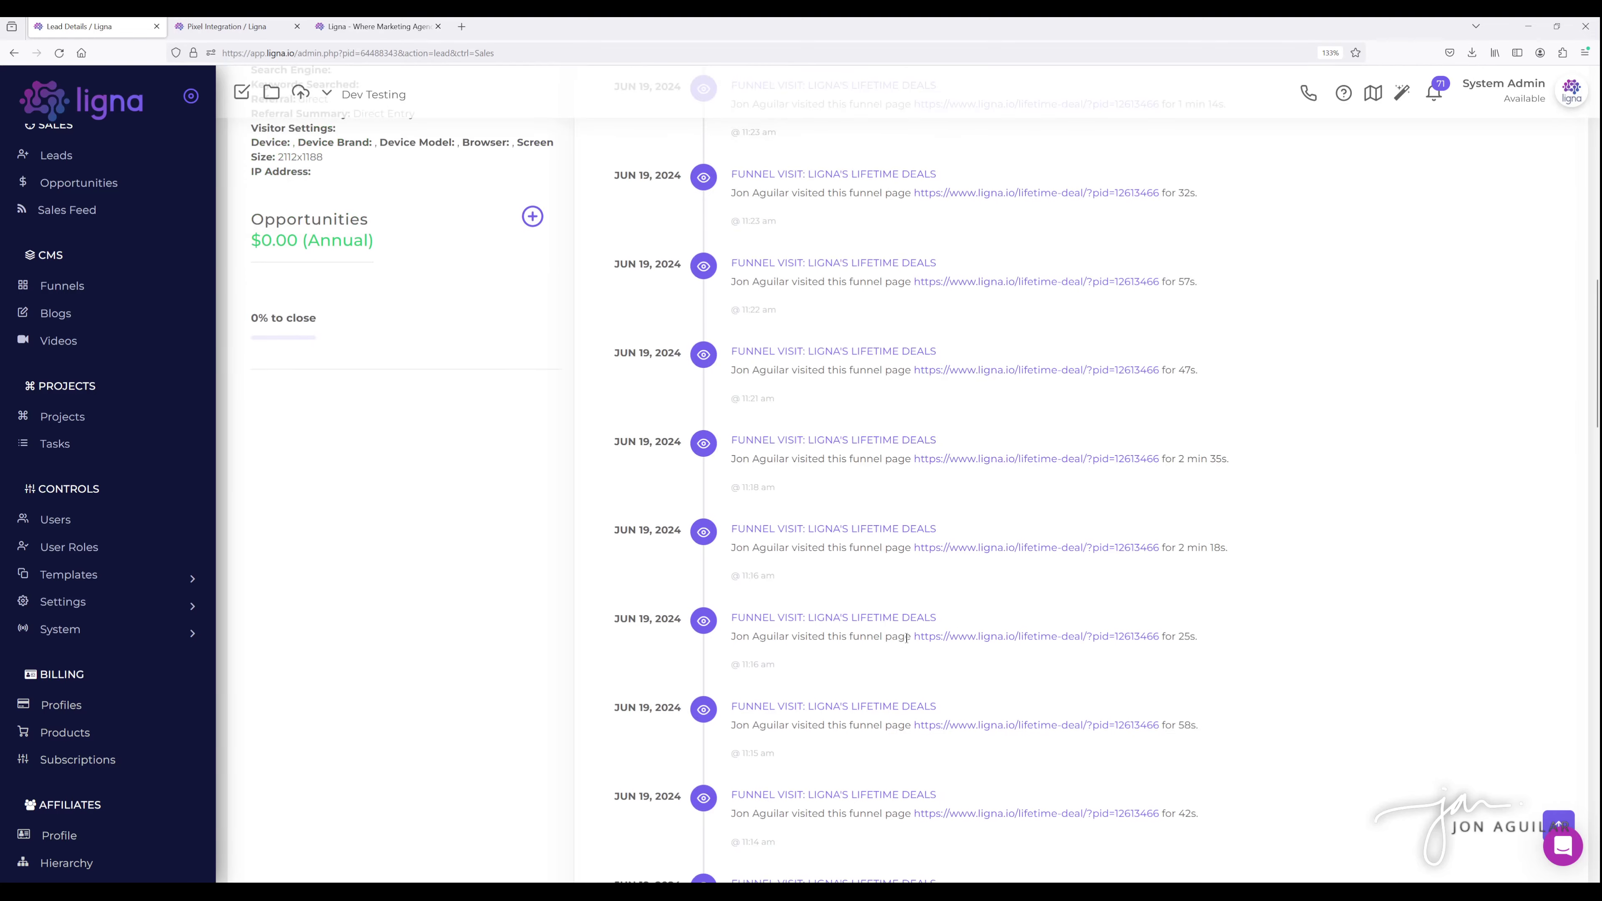
scroll(907, 639, "up", 12)
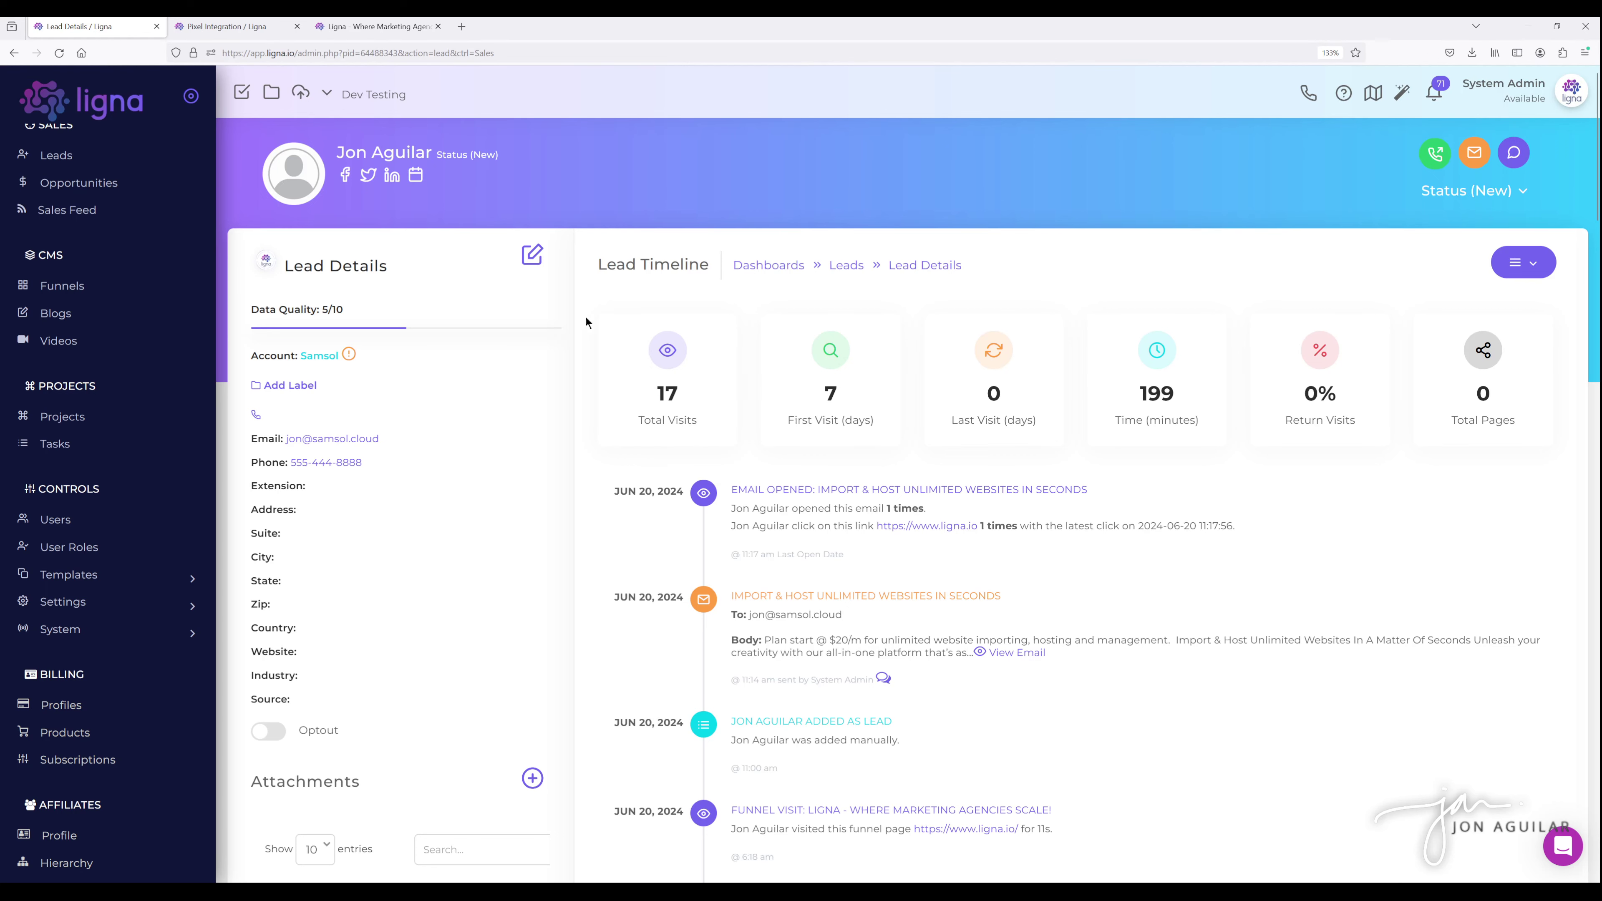
Step: Review the Test pixel's Tracking, Data and Engagement embed scripts once more and return to the lead's details
key("ctrl+Tab")
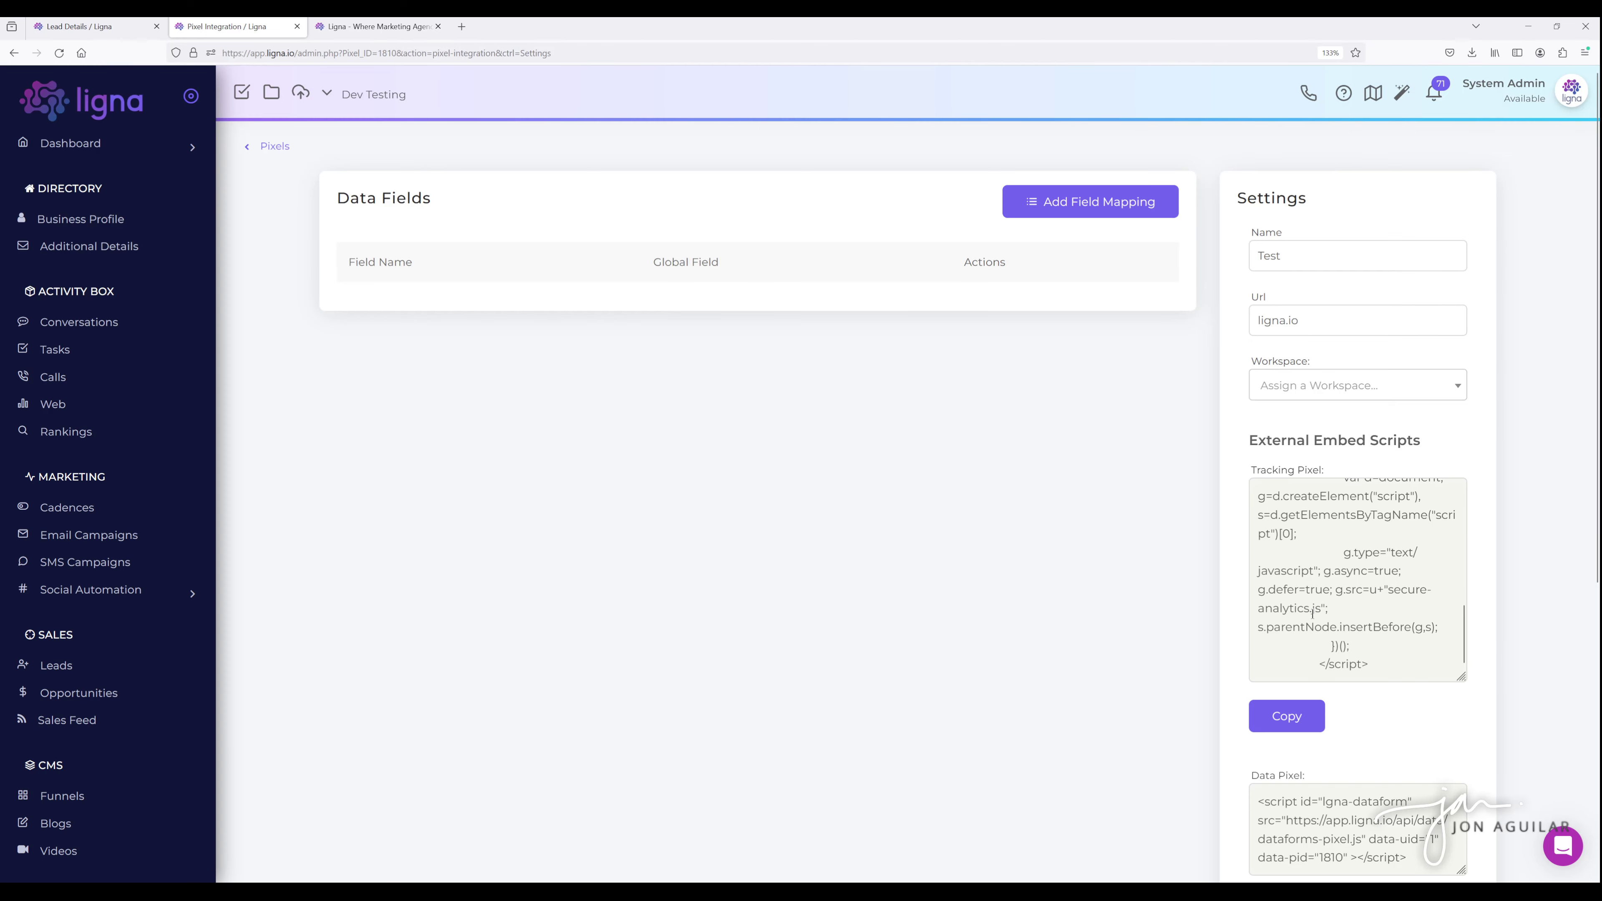
scroll(1205, 622, "down", 5)
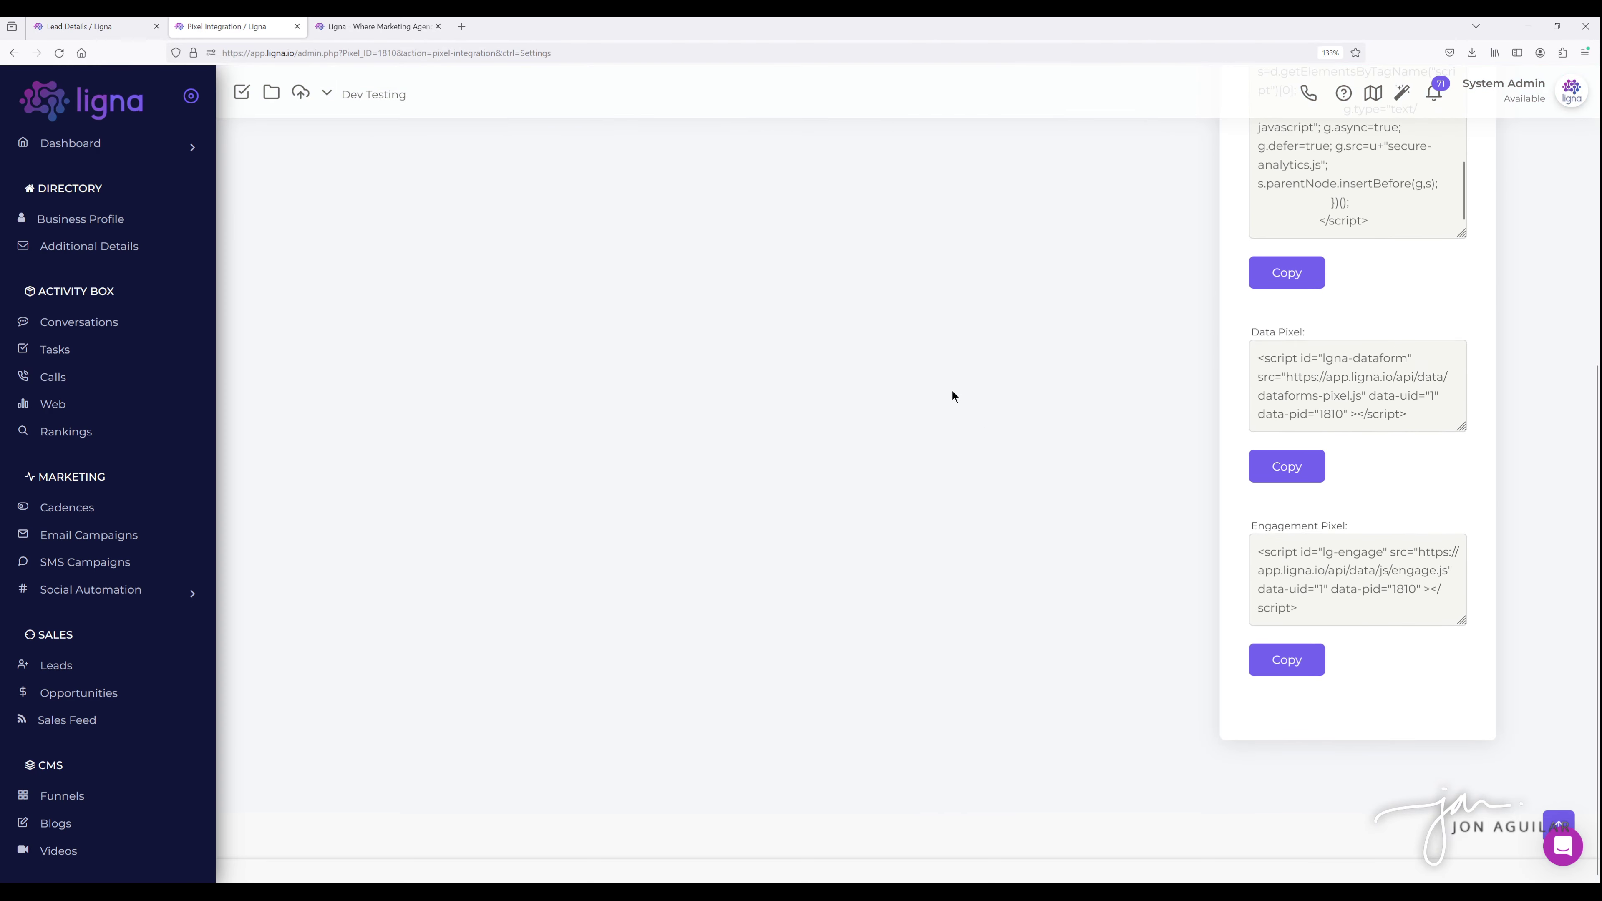
left_click(93, 26)
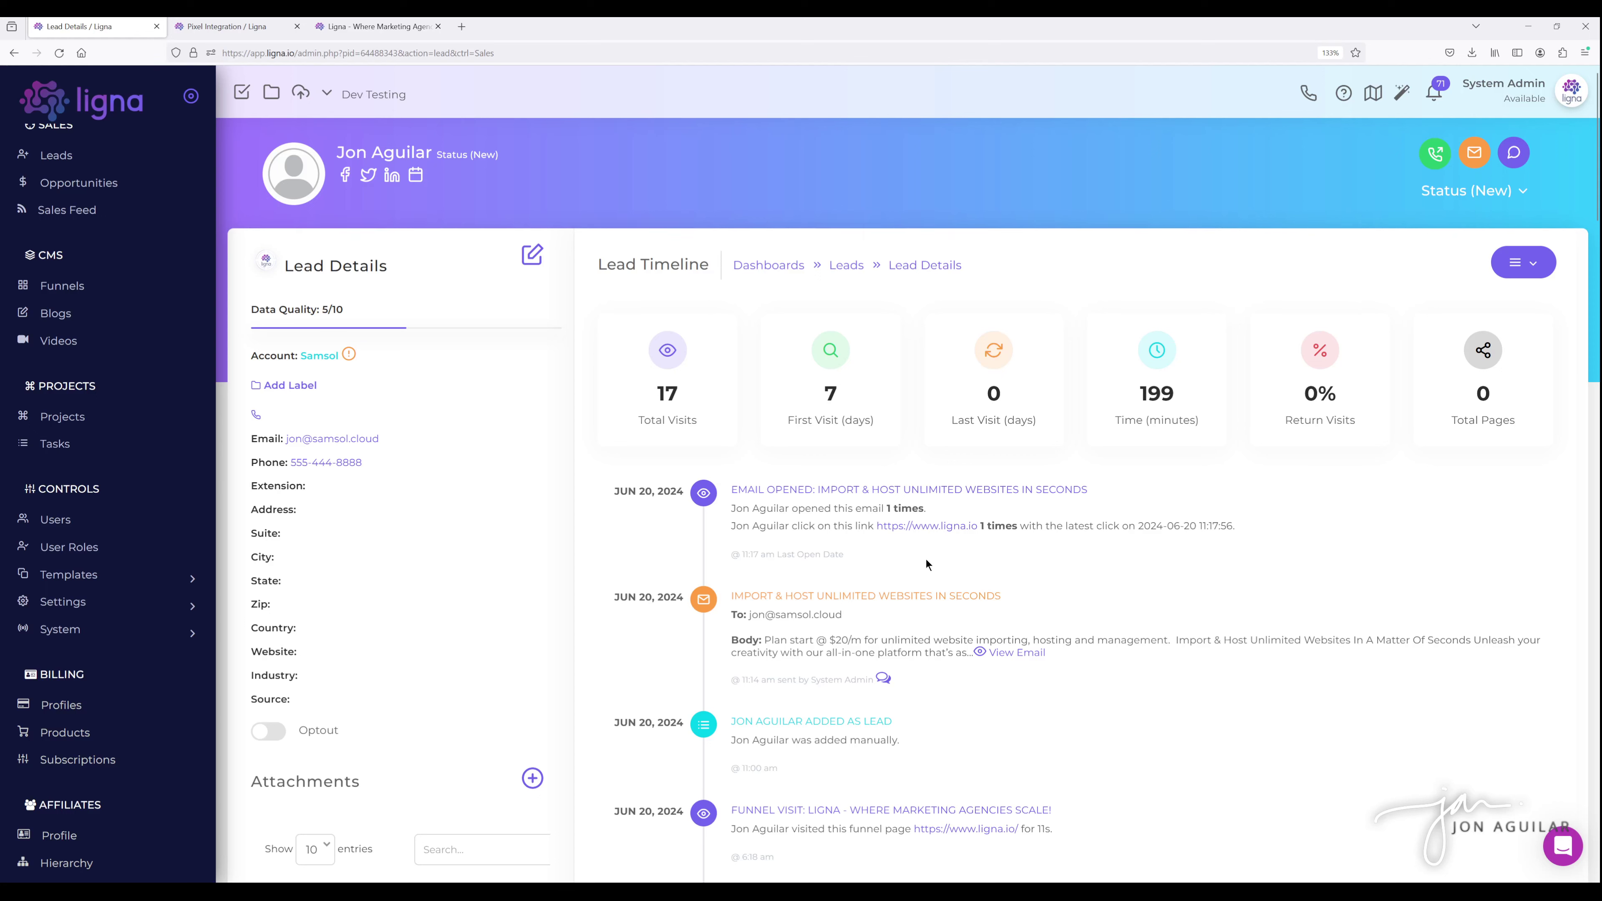